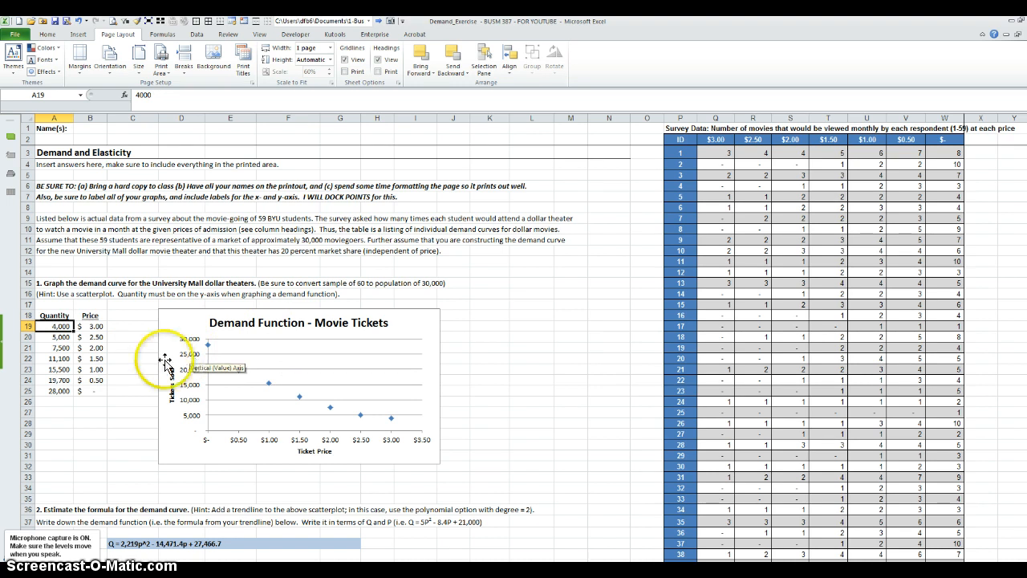
click(130, 369)
click(54, 294)
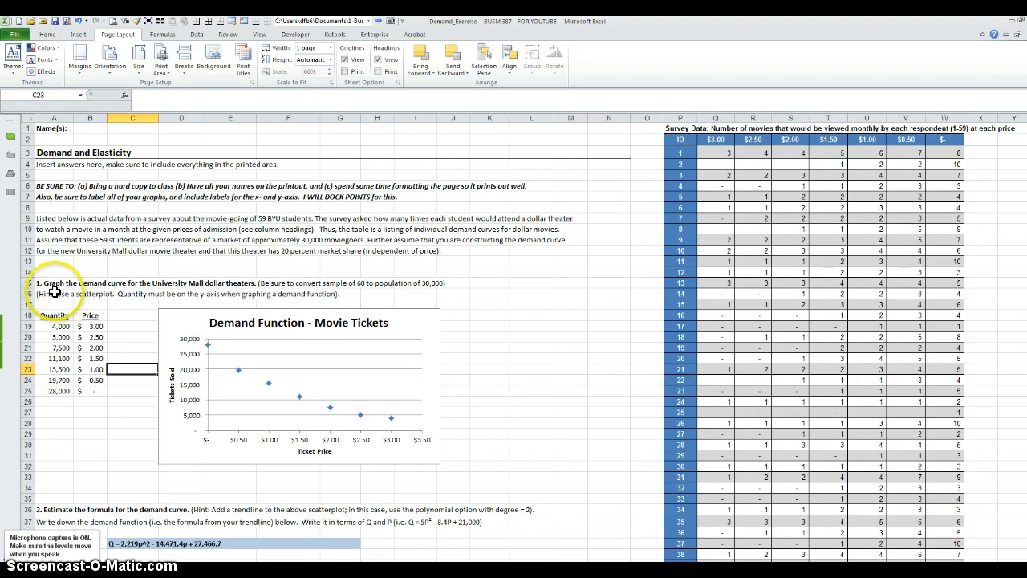
click(111, 296)
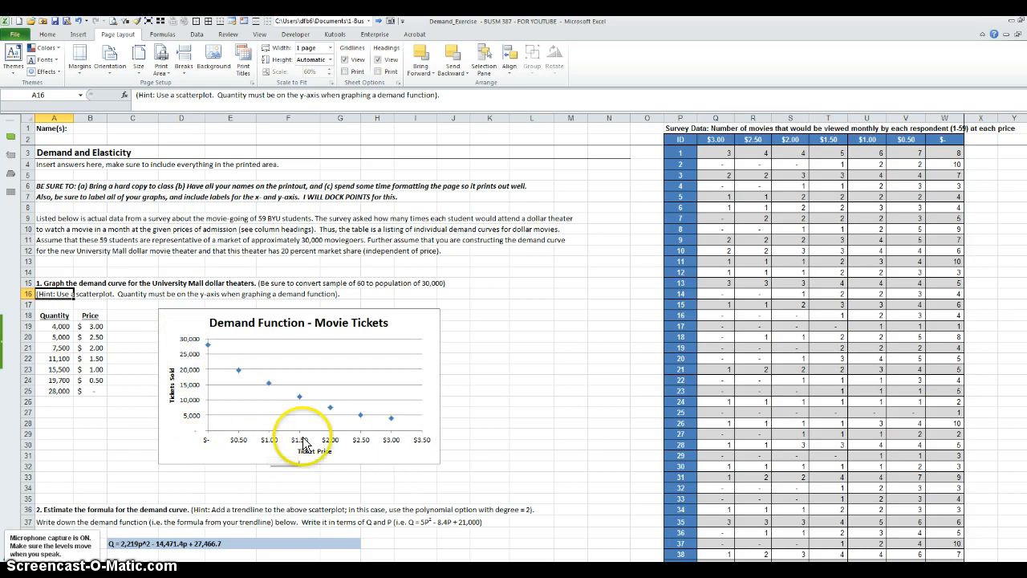
- Add a polynomial trendline of order 2 to the demand scatterplot and display its equation on the chart
right_click(298, 398)
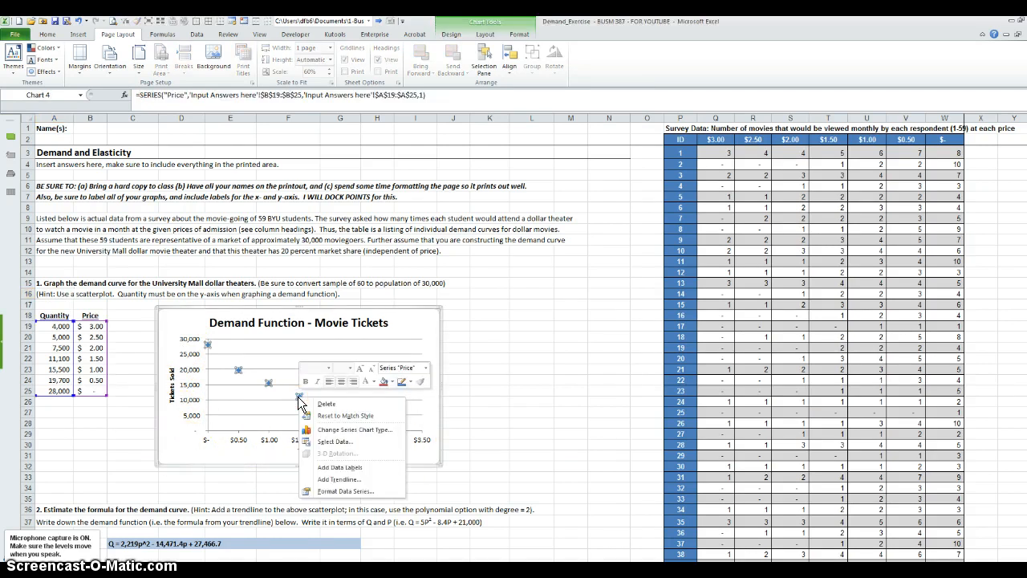
click(309, 476)
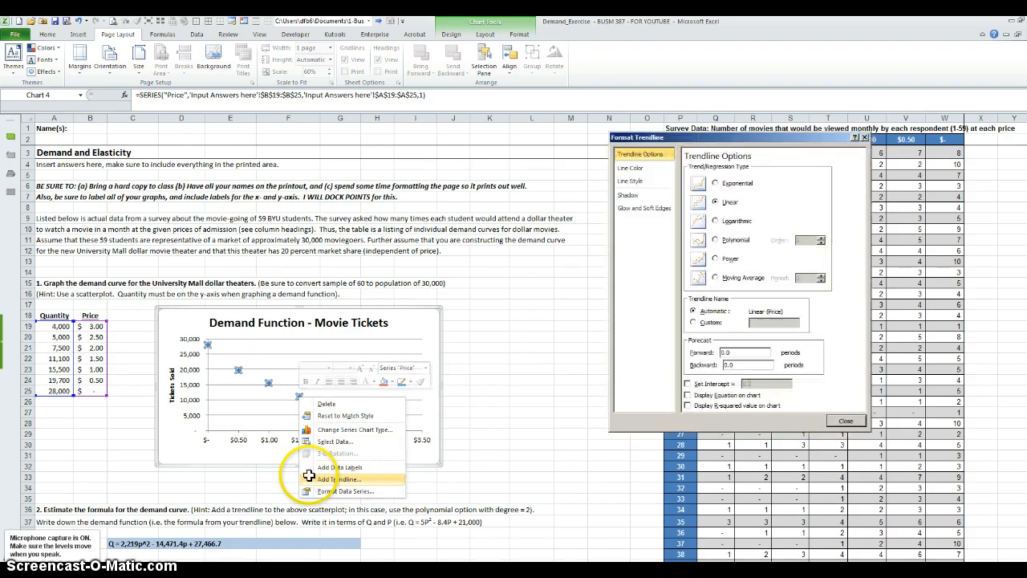
click(719, 239)
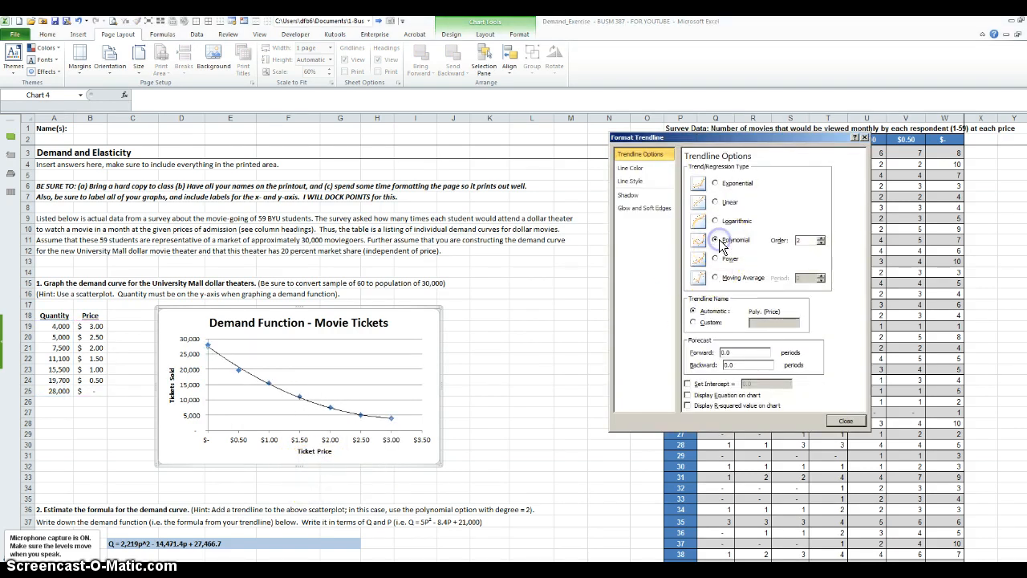
click(727, 395)
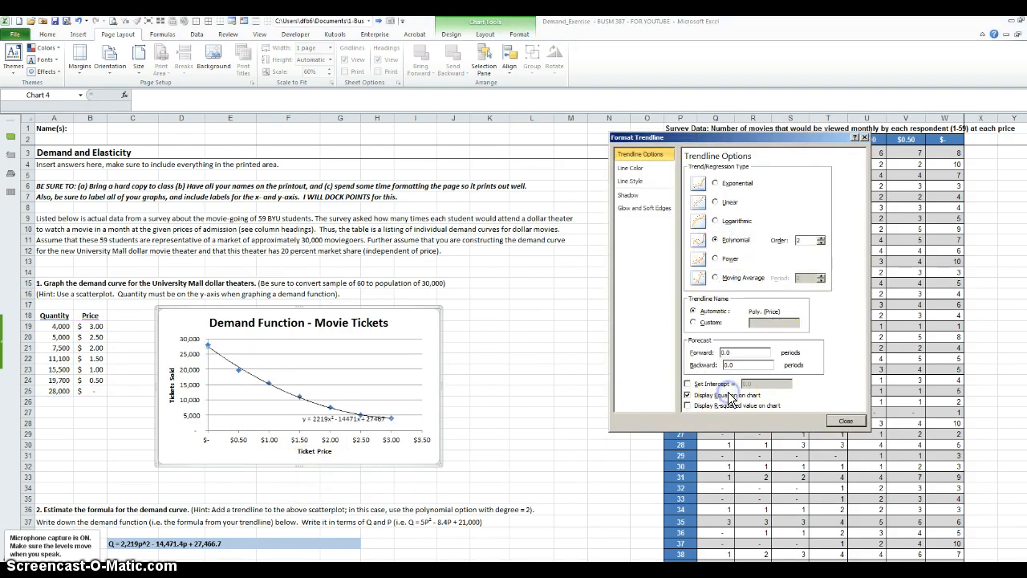
- Format the trendline as a solid line and increase its width slightly
click(642, 168)
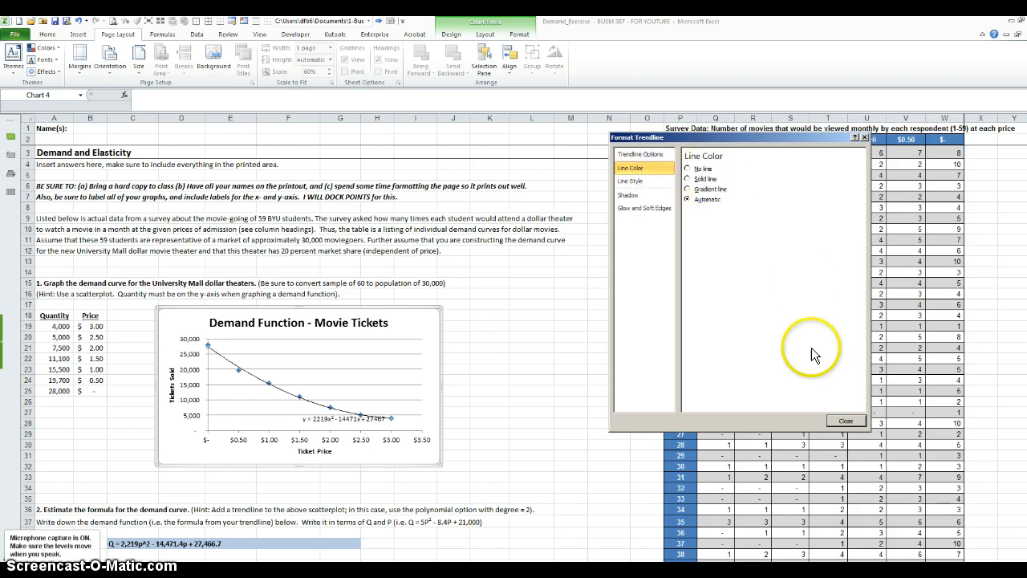
click(692, 178)
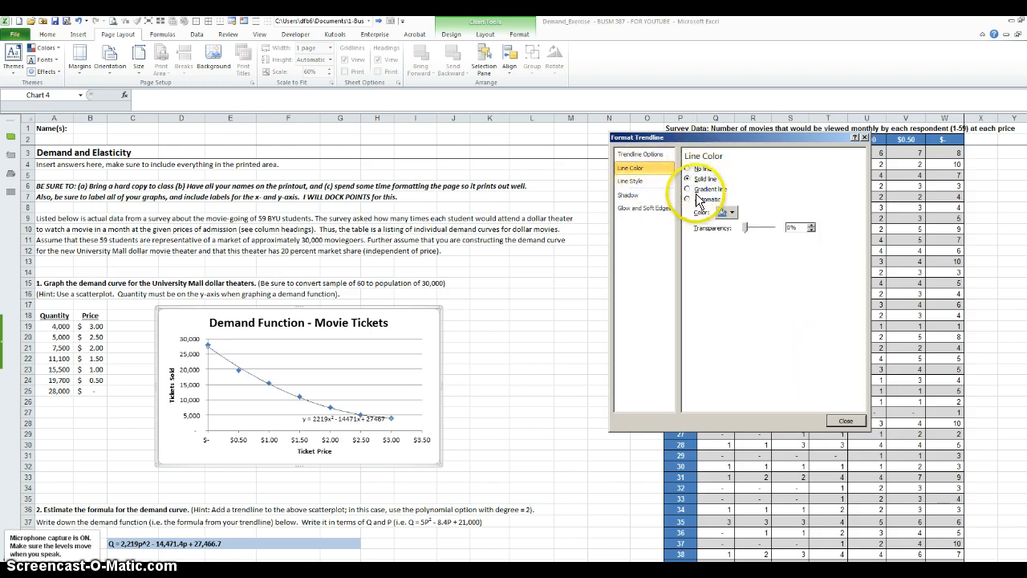
click(631, 181)
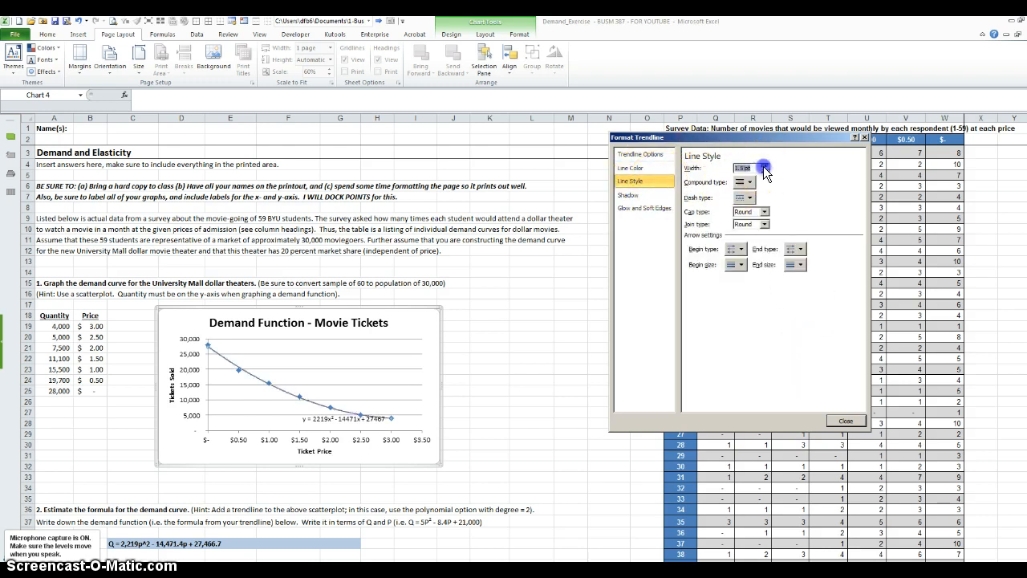
click(846, 421)
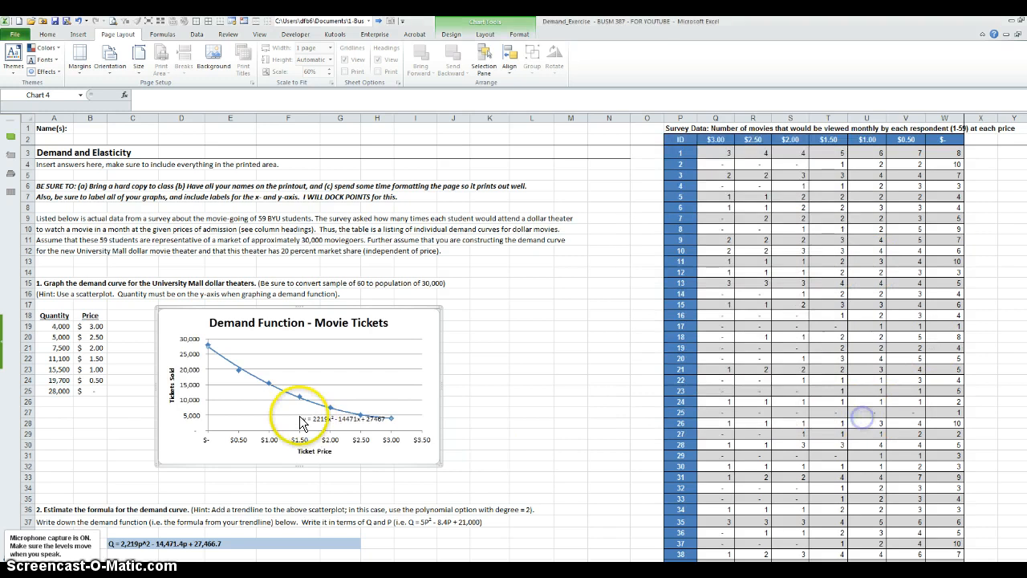
- Move the trendline equation off the curve into the empty plot area above it
click(309, 418)
drag(318, 409, 310, 355)
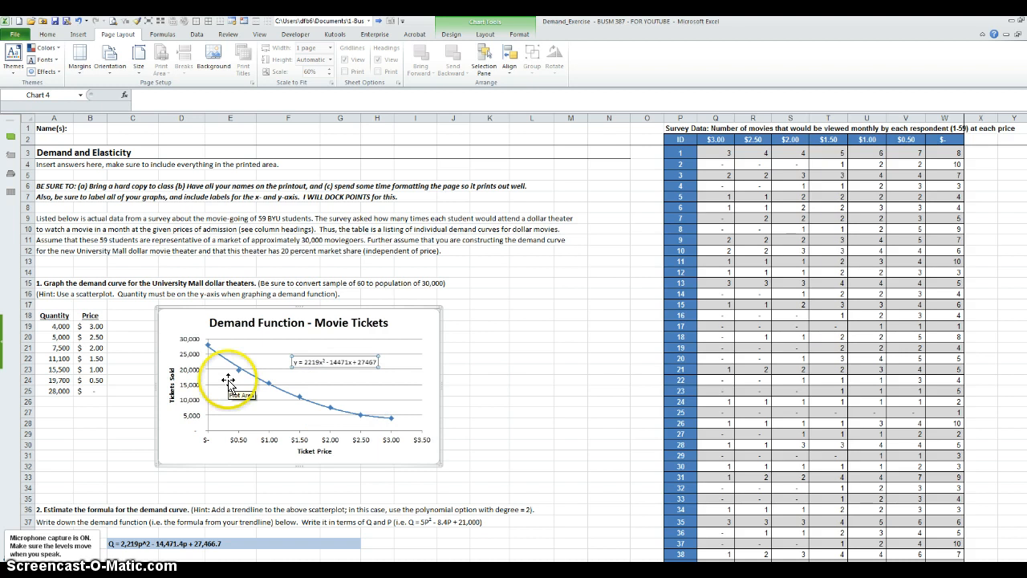
click(94, 433)
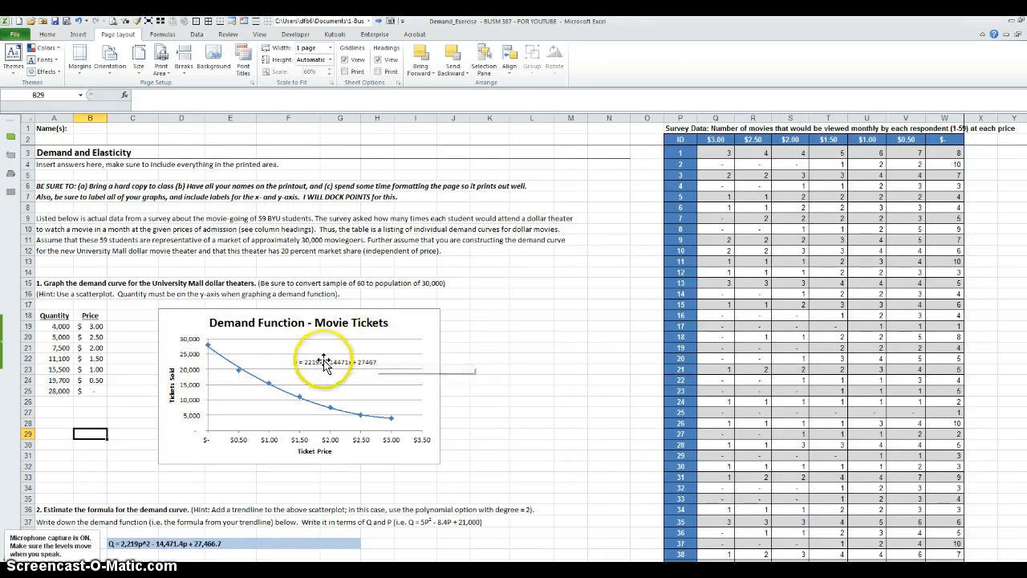
- Format the trendline equation's numbers with the Number category, a 1000 separator and 1 decimal place
click(333, 362)
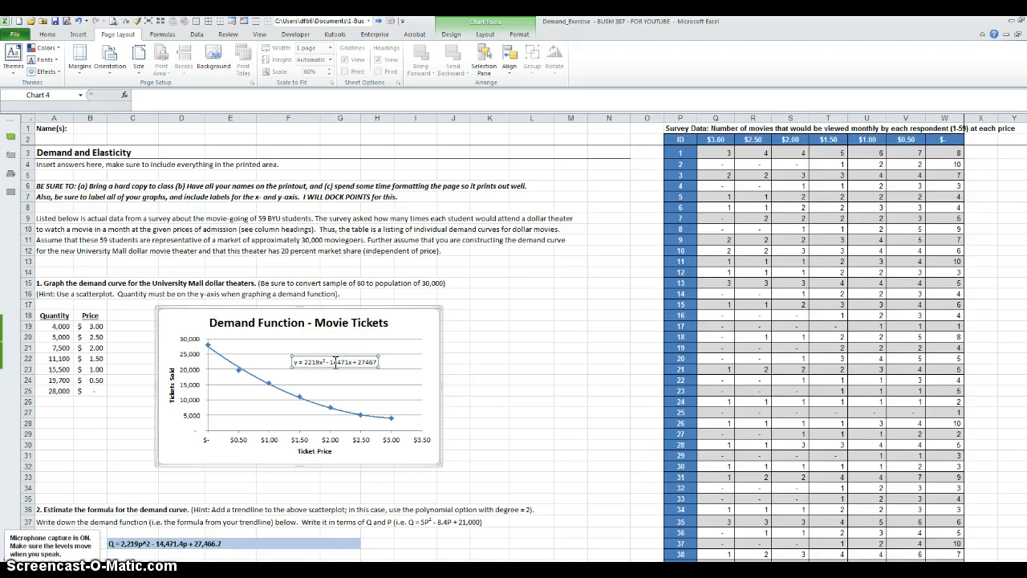
right_click(335, 362)
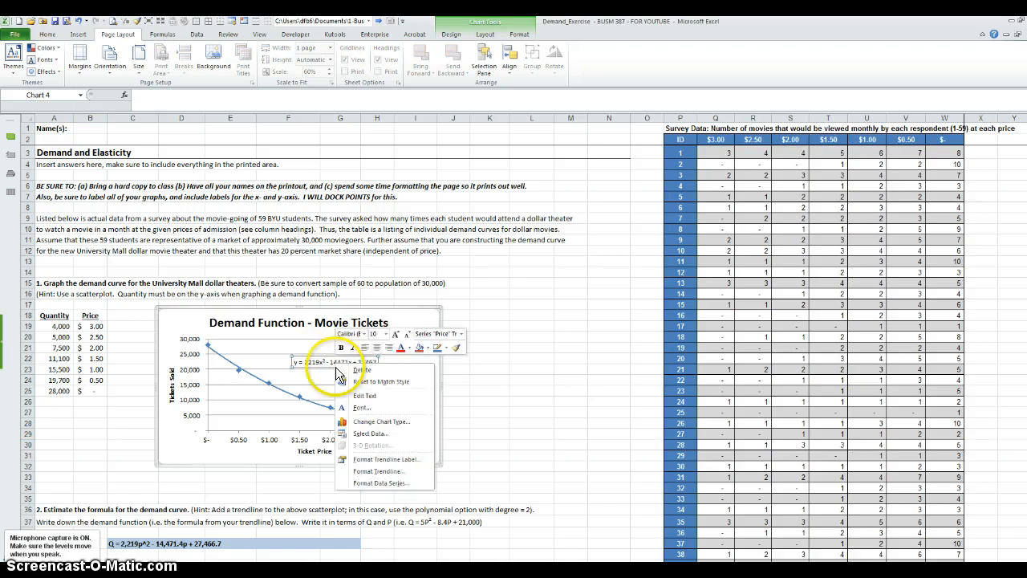
click(374, 458)
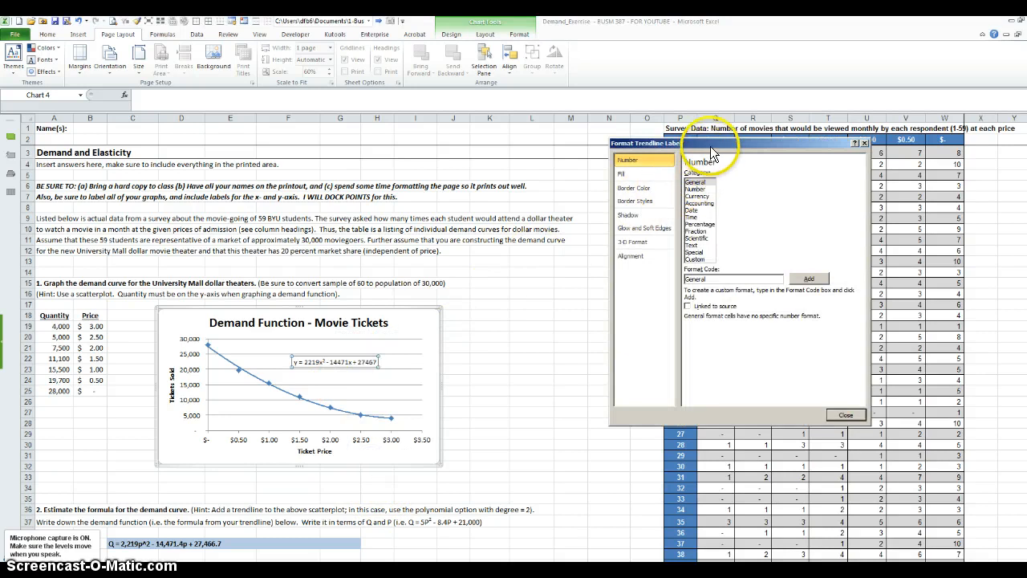
drag(710, 146, 463, 146)
click(448, 189)
click(478, 185)
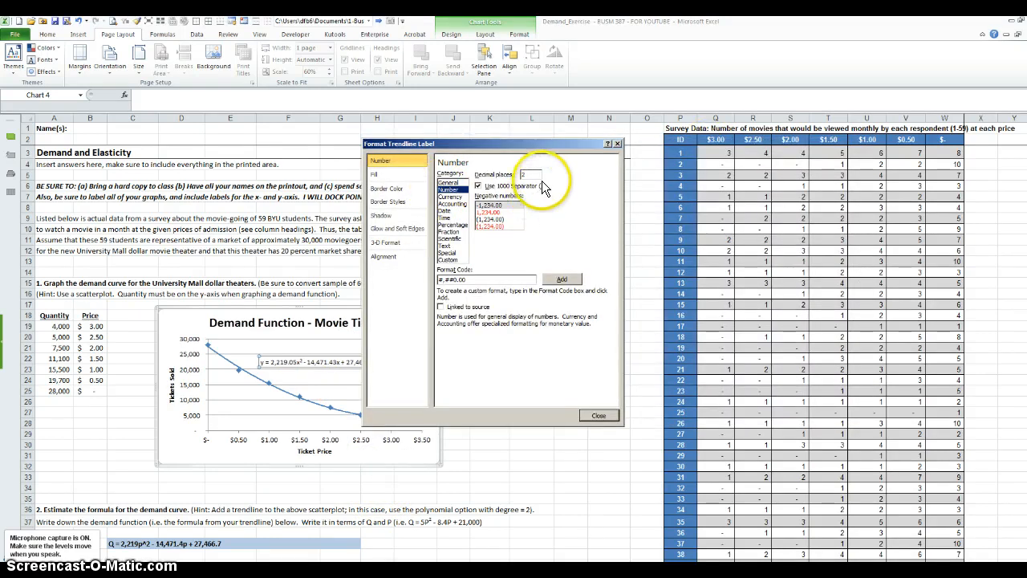
double_click(531, 175)
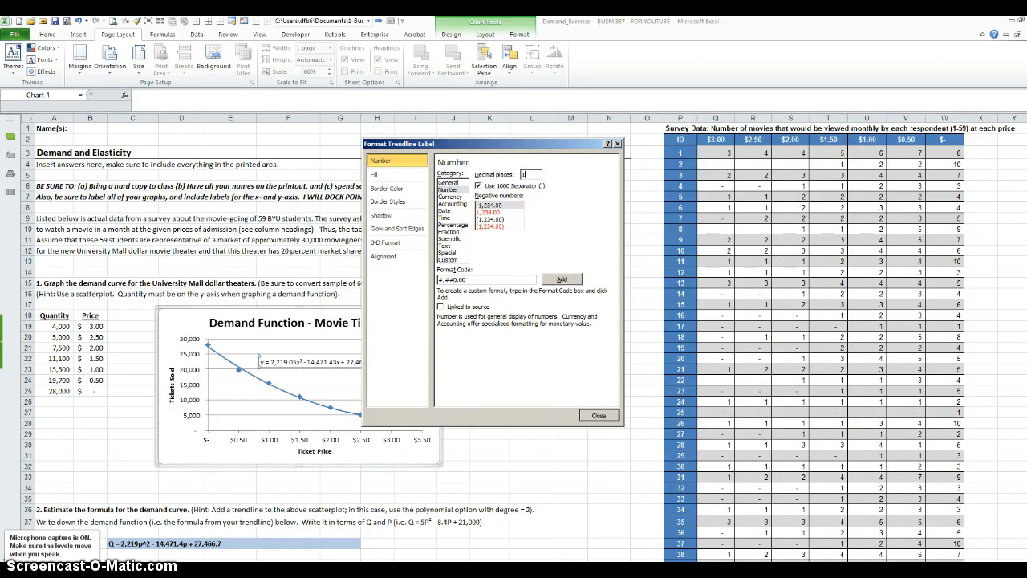
text(1)
key(Return)
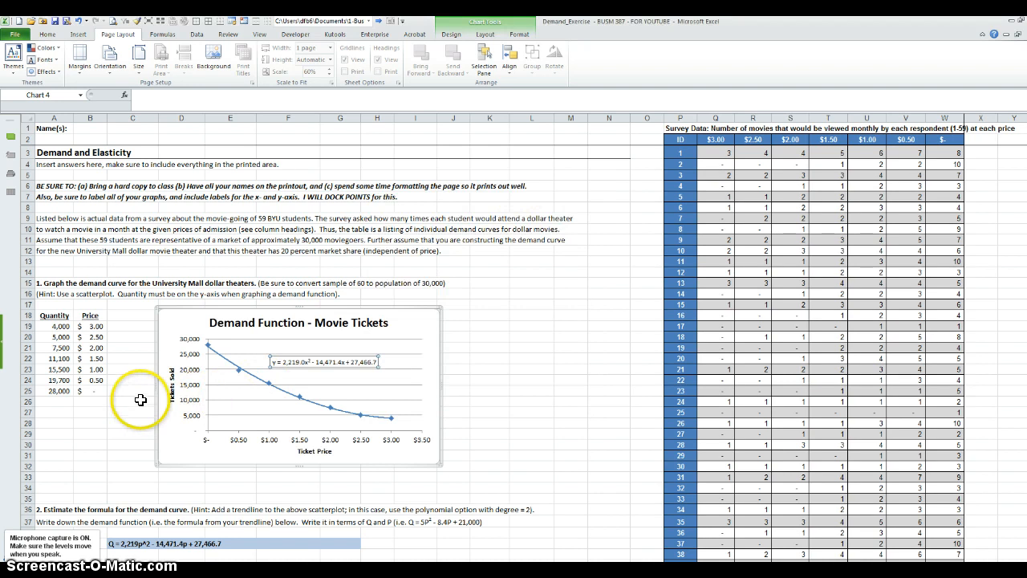
click(92, 422)
- Make the trendline equation on the chart bold and enlarge its font to 10.5
scroll(95, 424, down, 2)
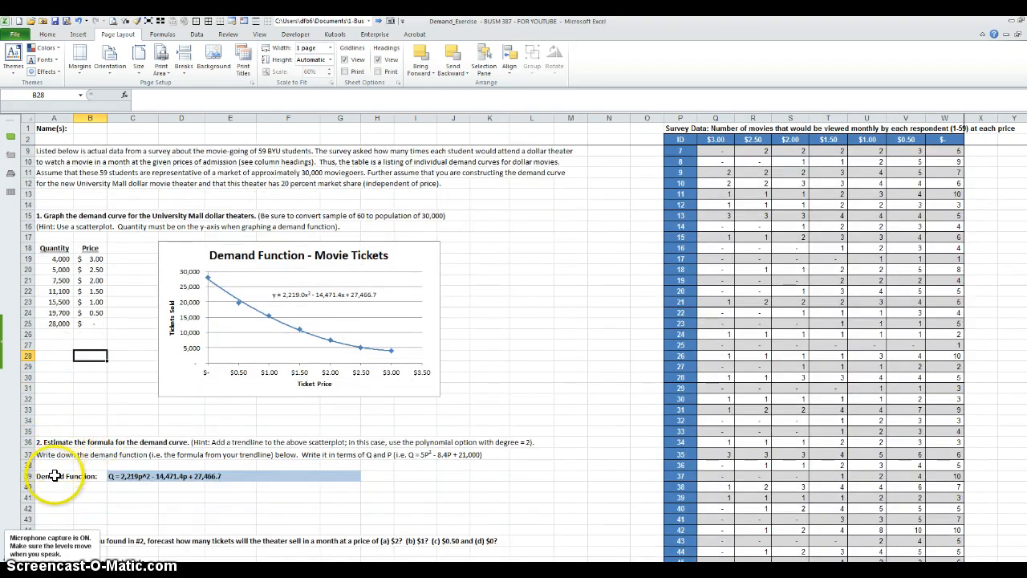
click(53, 476)
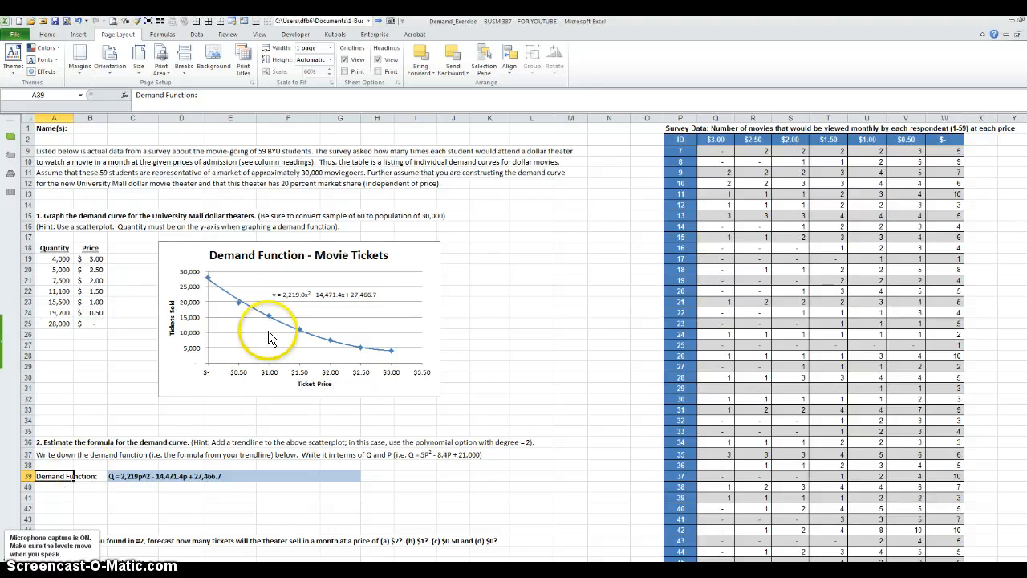
click(311, 295)
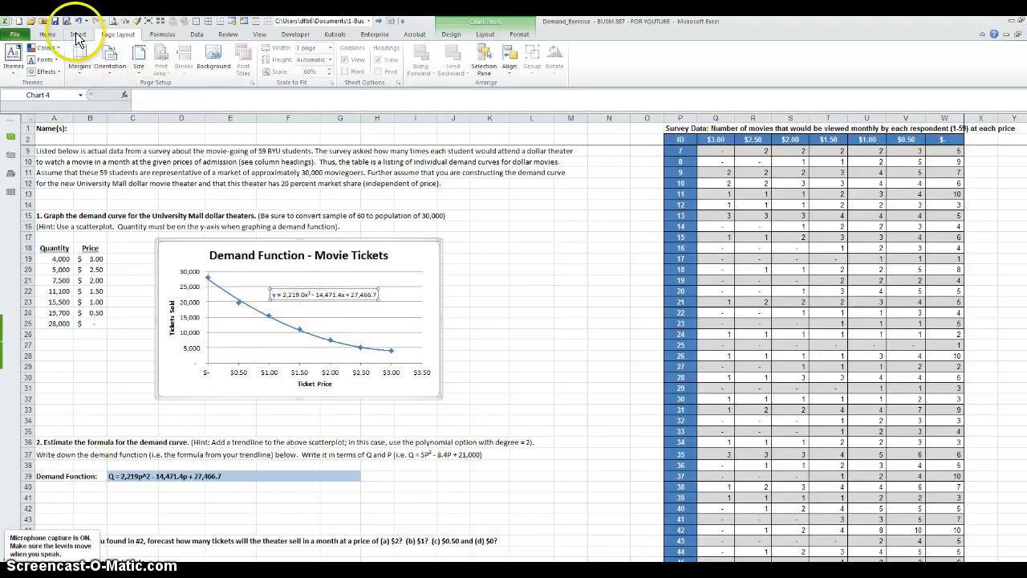
click(47, 34)
click(92, 68)
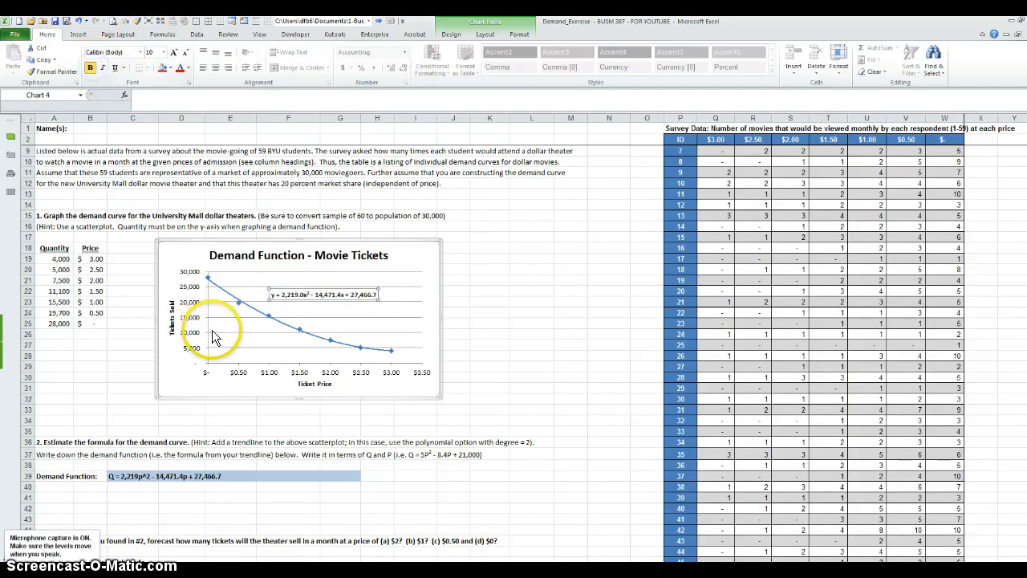
click(173, 53)
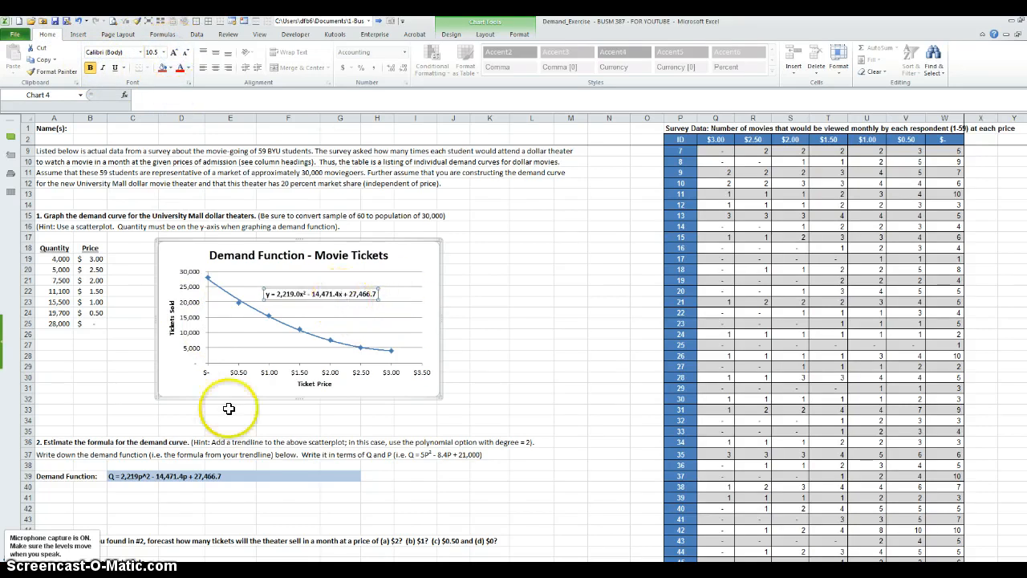
- Examine the written demand function and how question 3's demand schedule formula applies it to forecast quantity at the $0.50 price
click(118, 476)
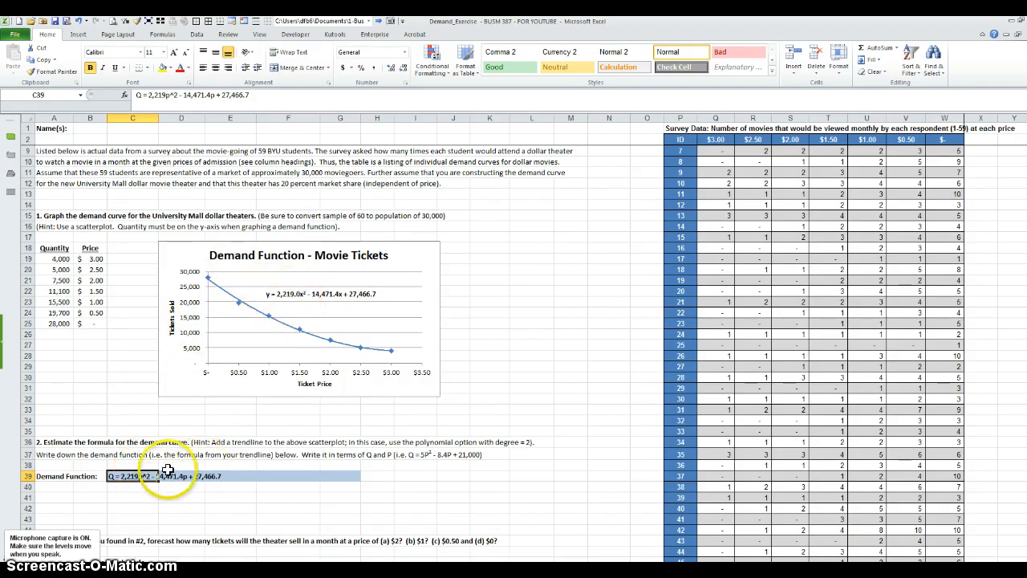
scroll(81, 473, down, 1)
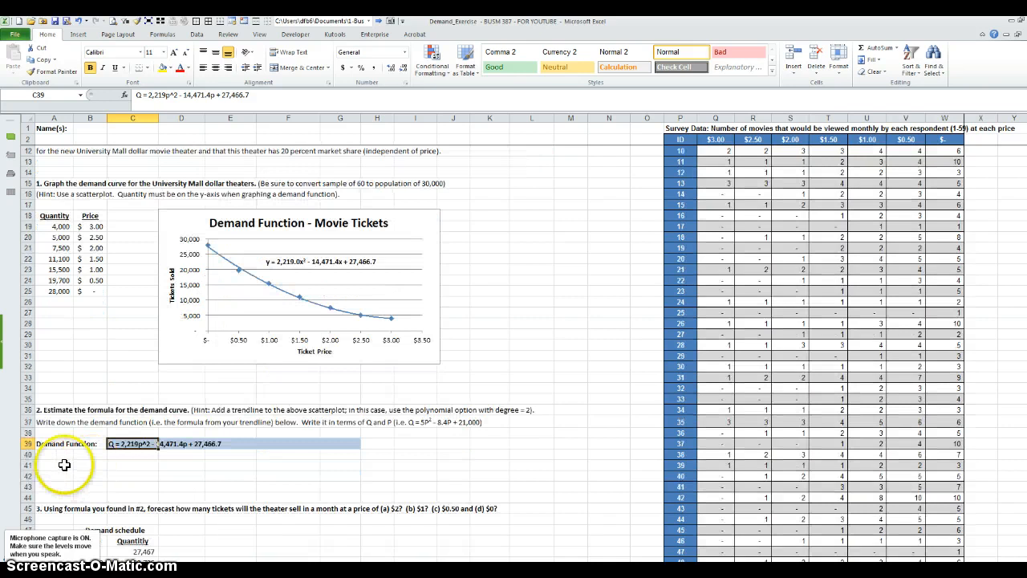
click(114, 486)
scroll(113, 484, down, 2)
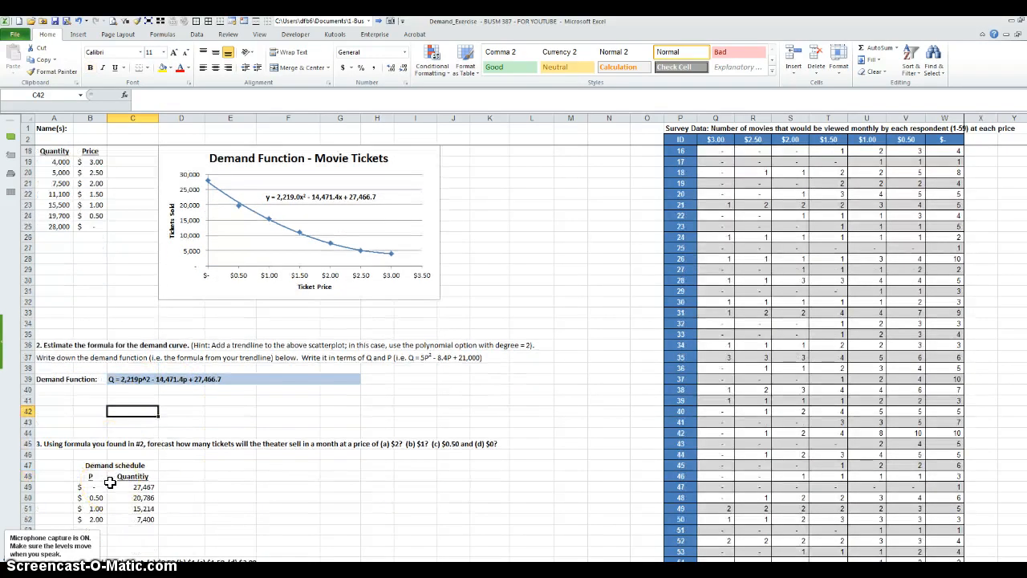
scroll(120, 482, down, 1)
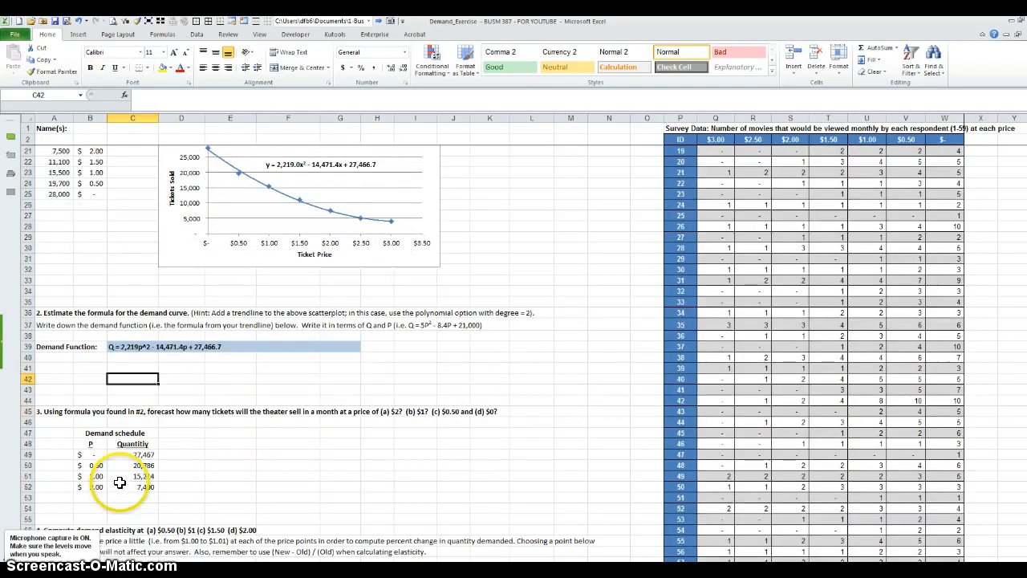
scroll(120, 482, down, 1)
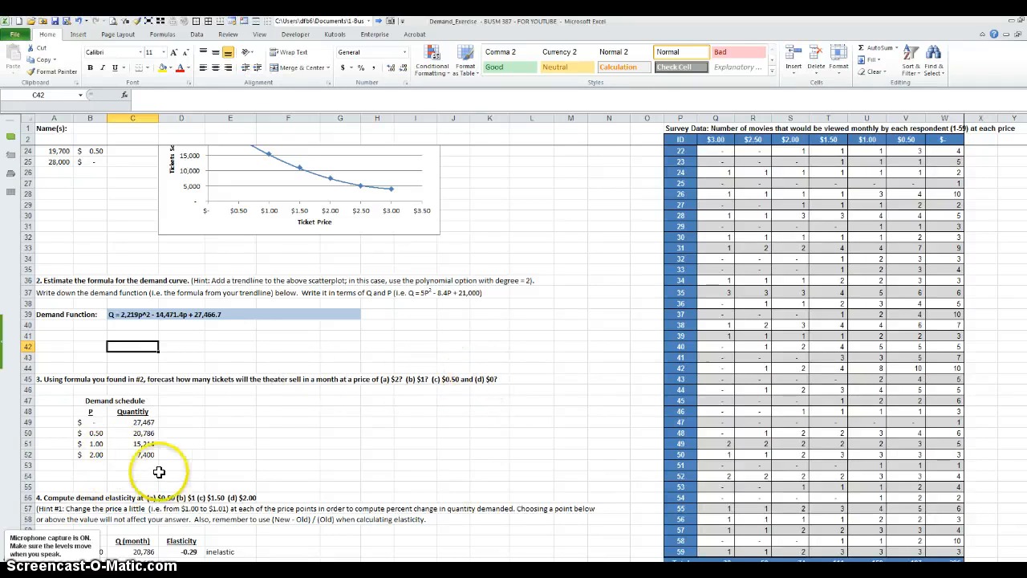
click(137, 431)
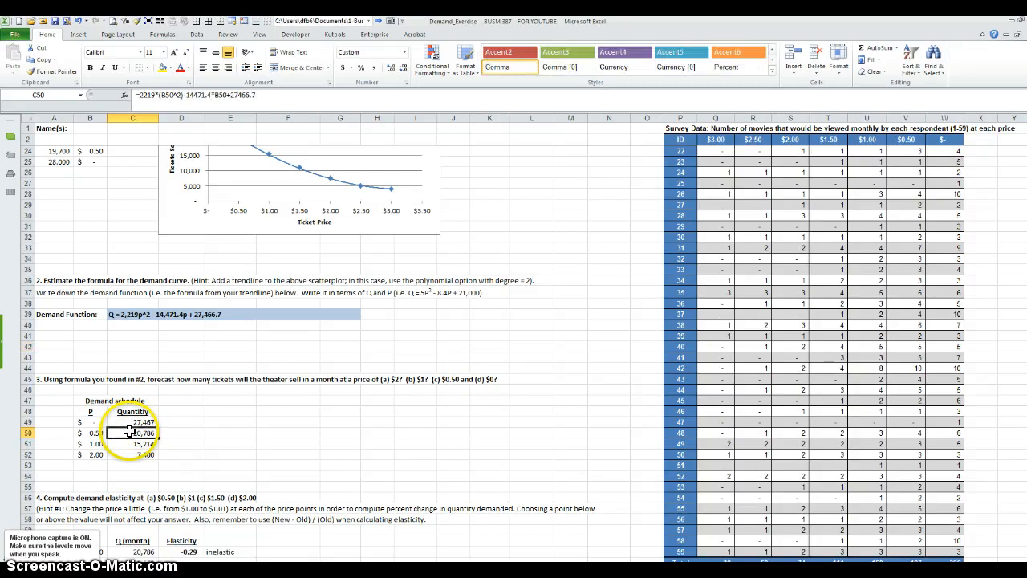
scroll(270, 268, up, 2)
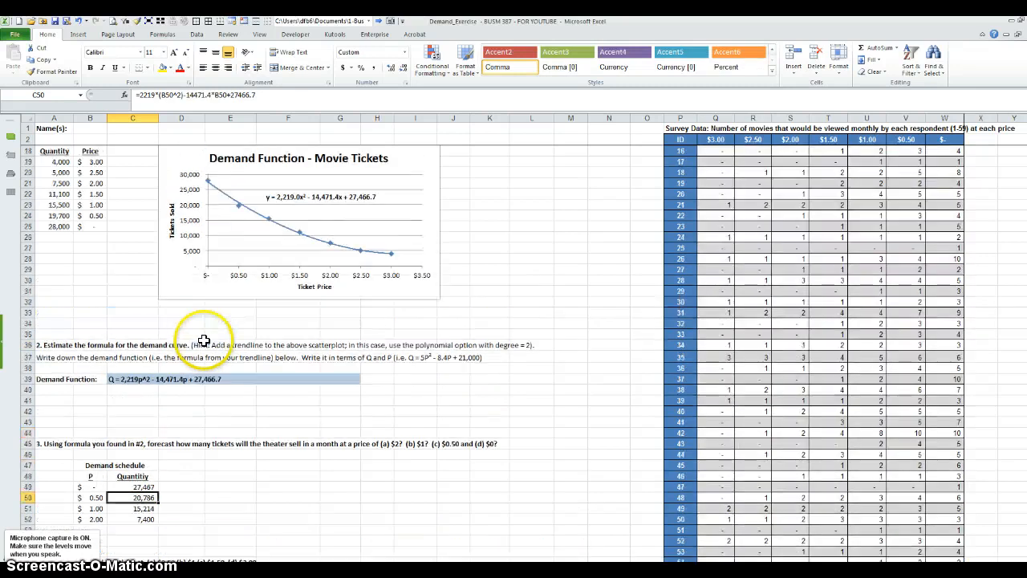
click(157, 95)
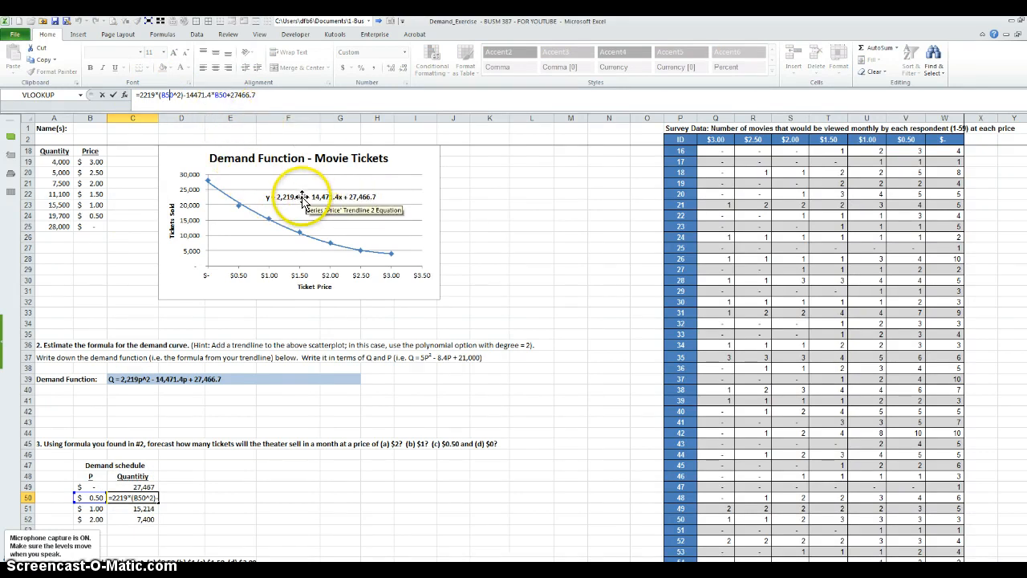
click(80, 498)
click(146, 498)
- Examine question 4's $0.50 price and its monthly quantity formula in C61 against the written demand function
scroll(153, 485, down, 7)
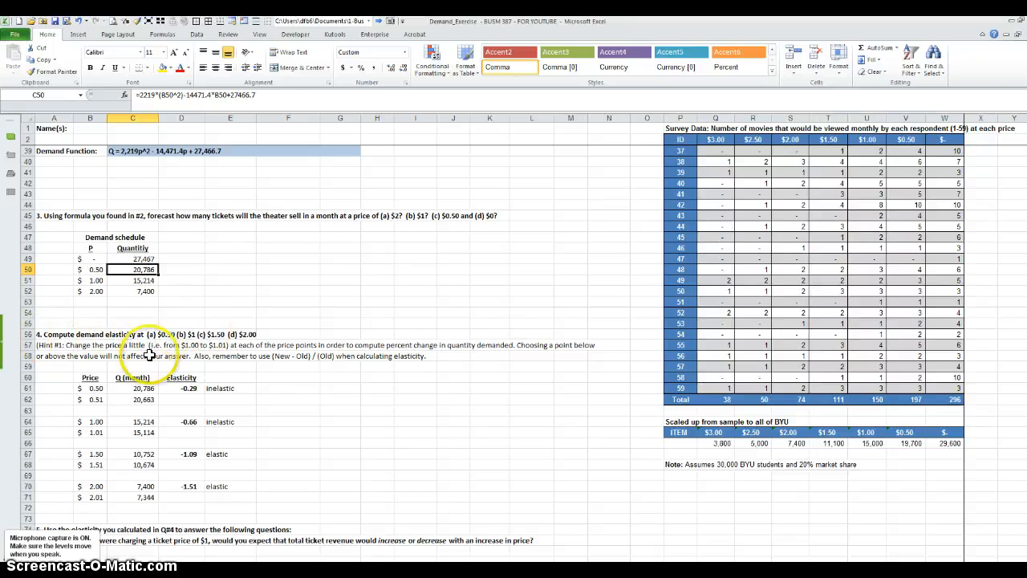
click(91, 388)
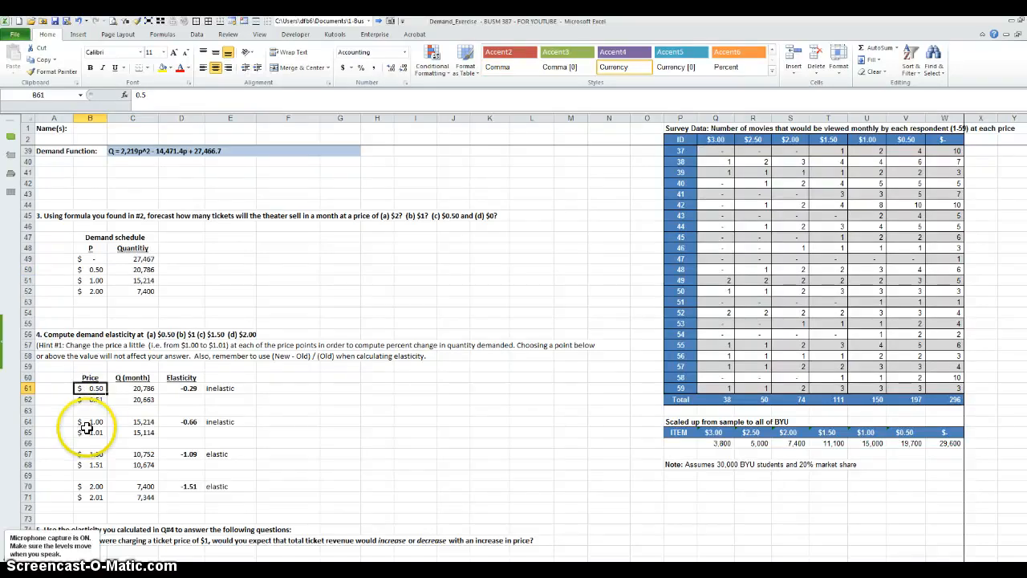
click(135, 390)
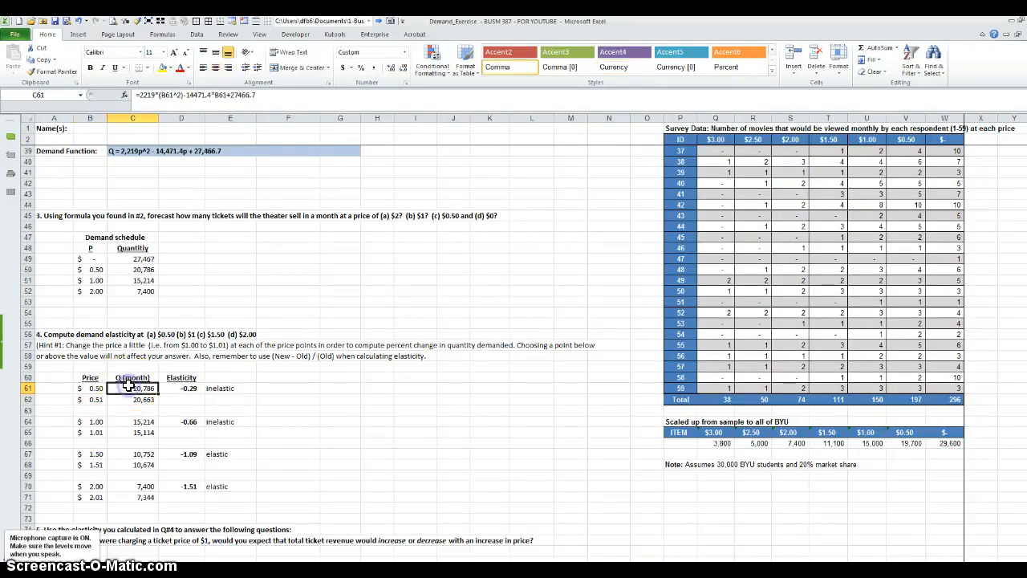
scroll(177, 240, up, 3)
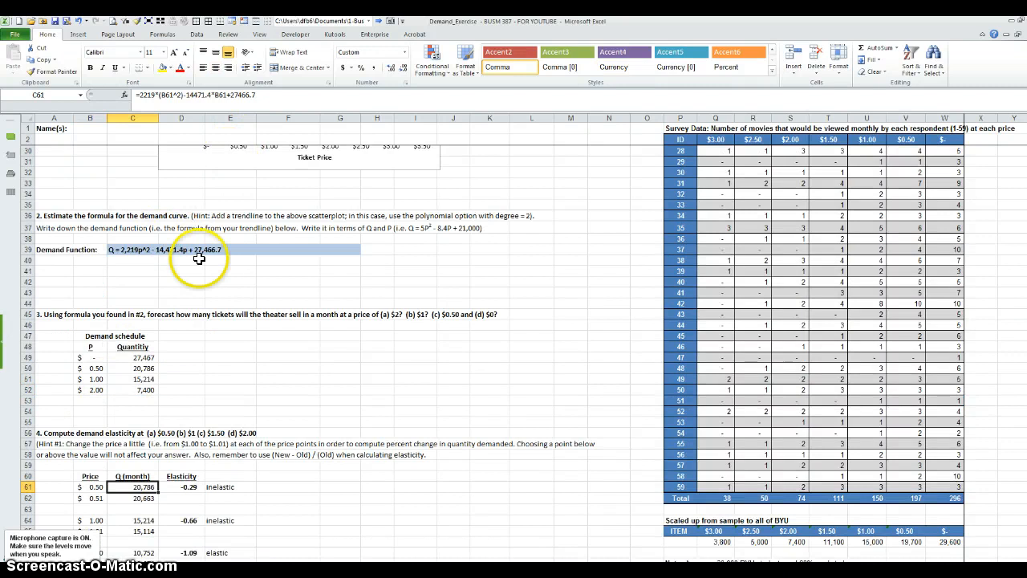
scroll(176, 444, down, 3)
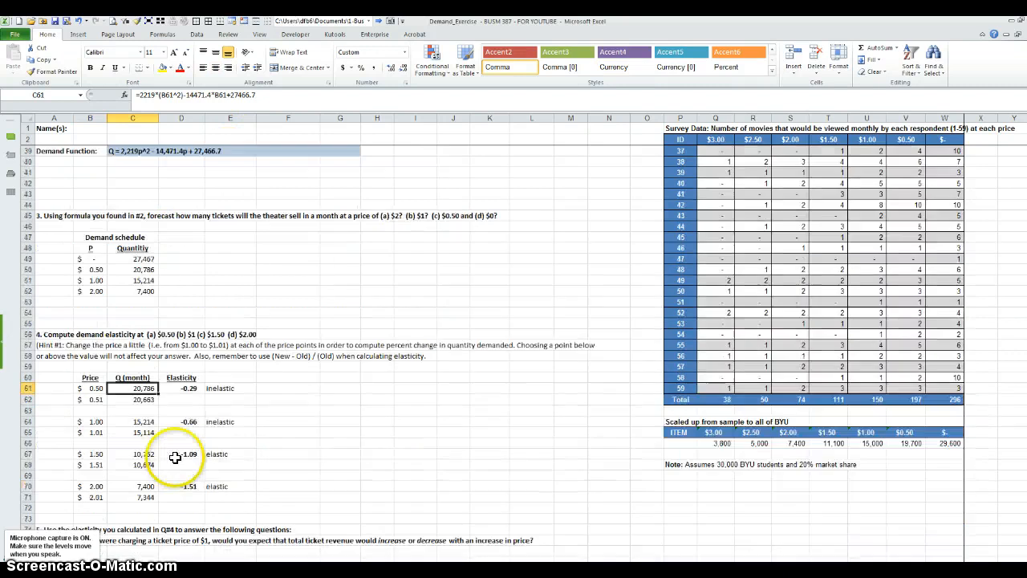
- Review the elasticity formulas for the $0.50, $1.00, $1.50 and $2.00 price points in question 4's Elasticity column
click(98, 389)
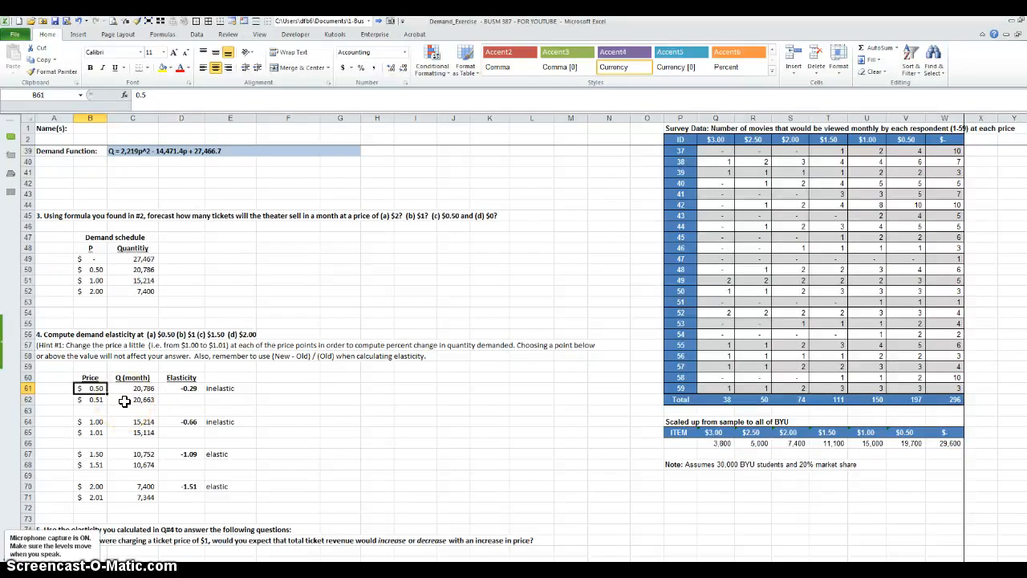
click(184, 388)
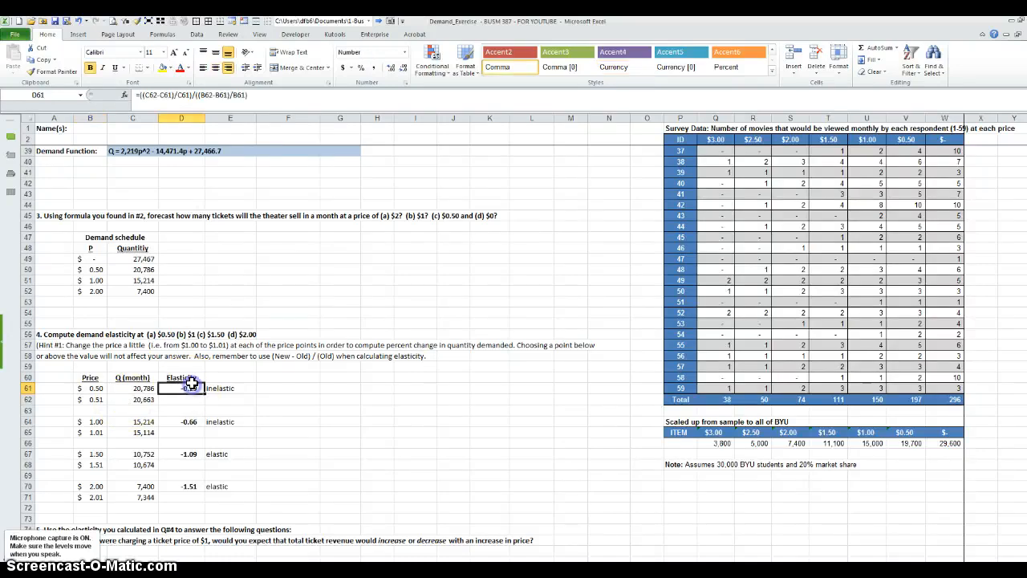
click(168, 96)
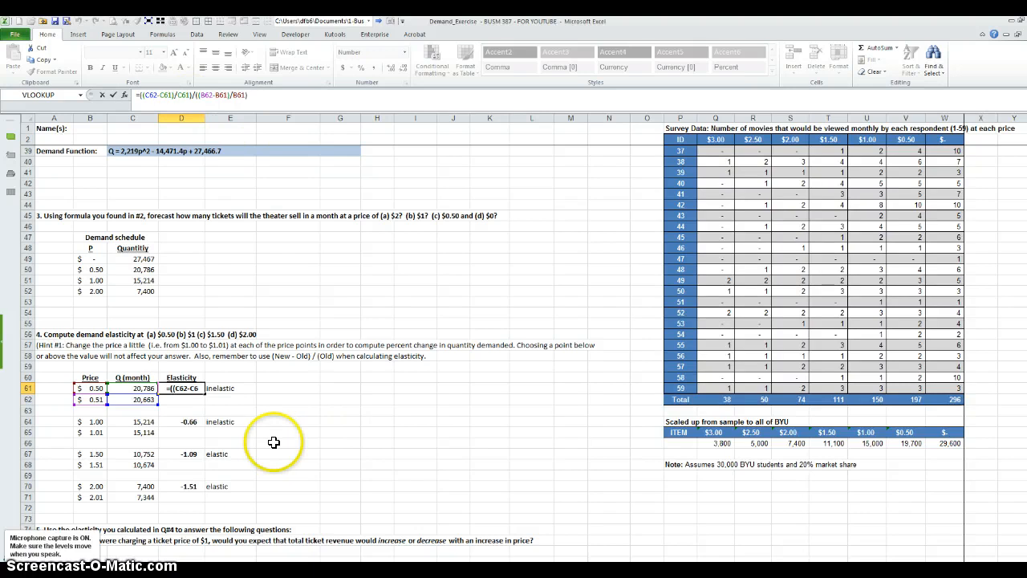
key(Escape)
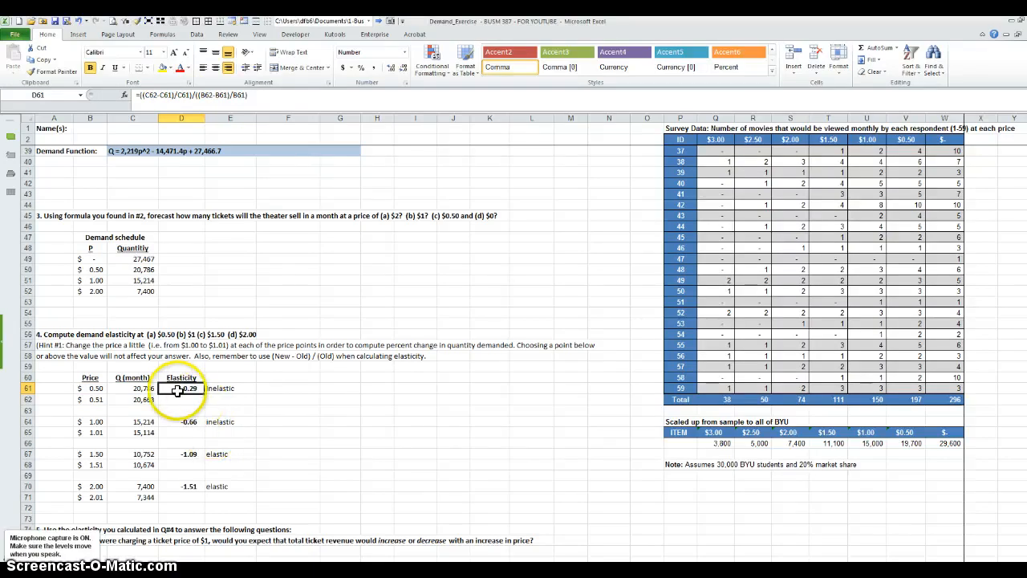
click(169, 422)
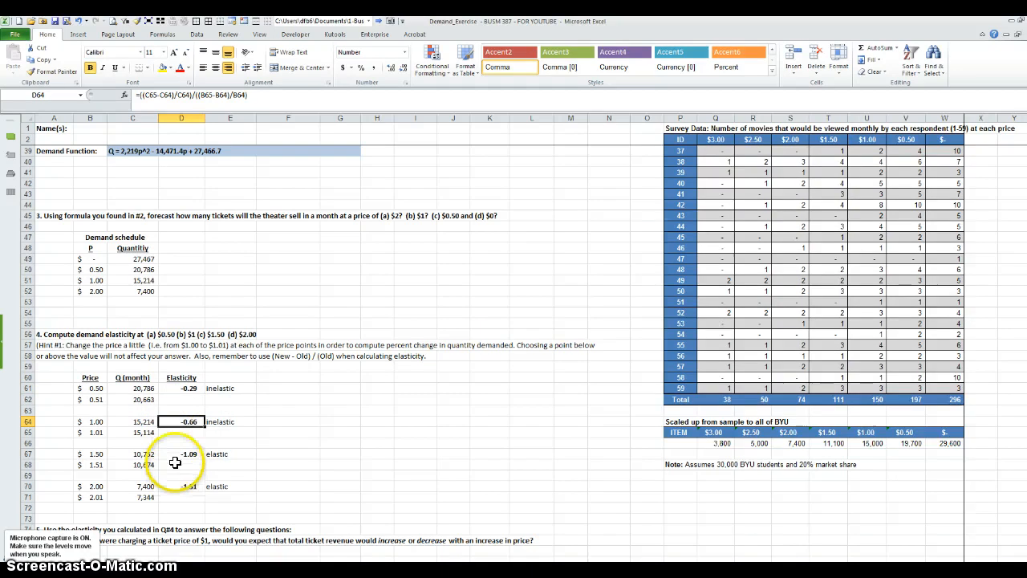
click(168, 453)
click(172, 486)
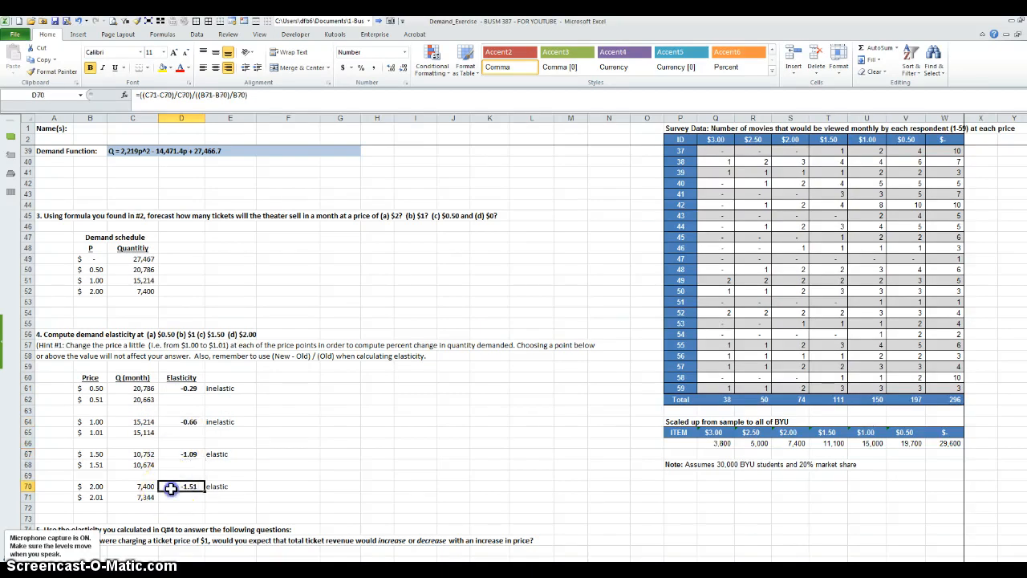
- Review the answers to questions 5a, 5b and 6 against the elasticities computed in question 4
scroll(132, 501, down, 3)
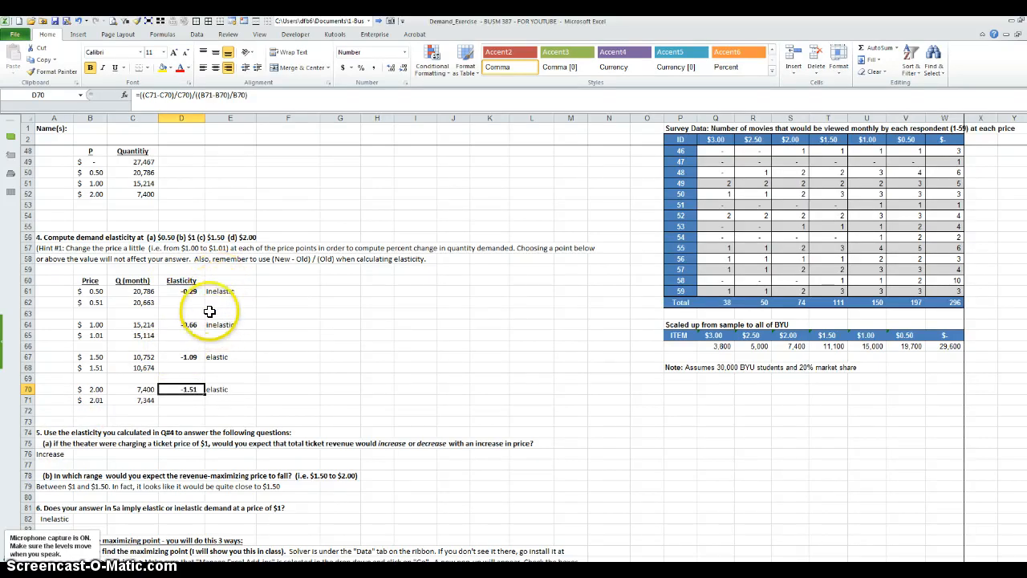
scroll(138, 458, down, 2)
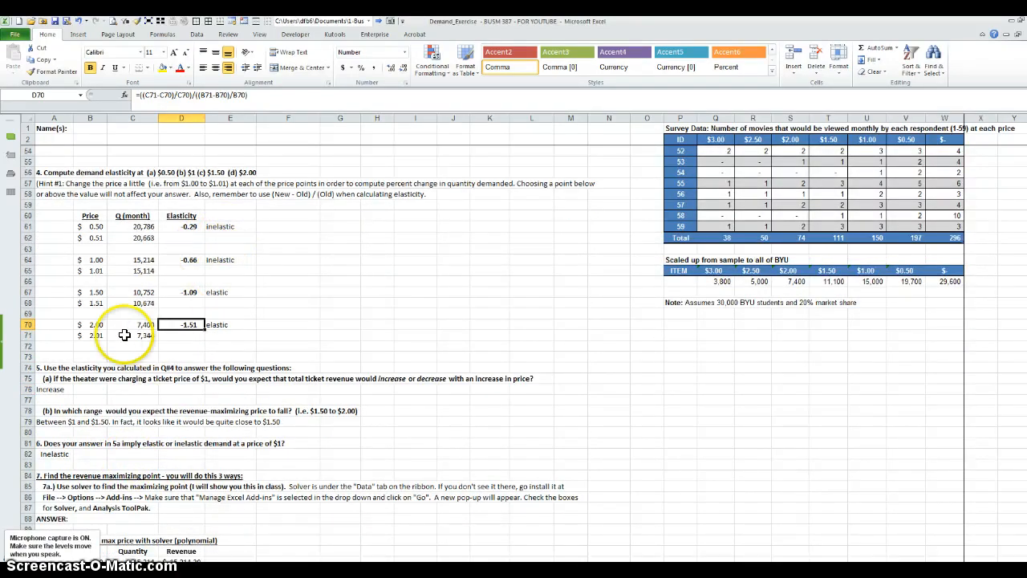
click(51, 389)
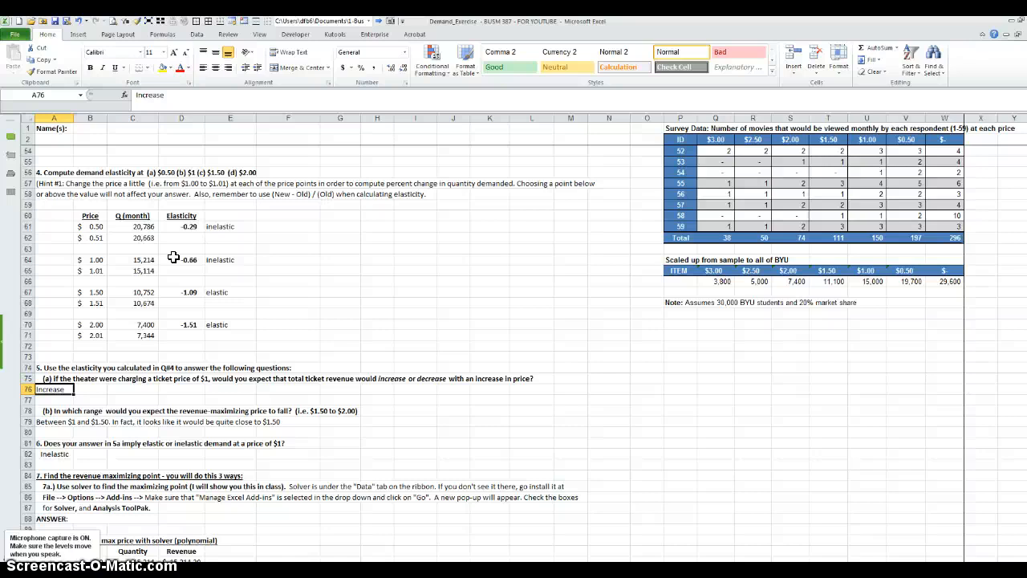
click(45, 421)
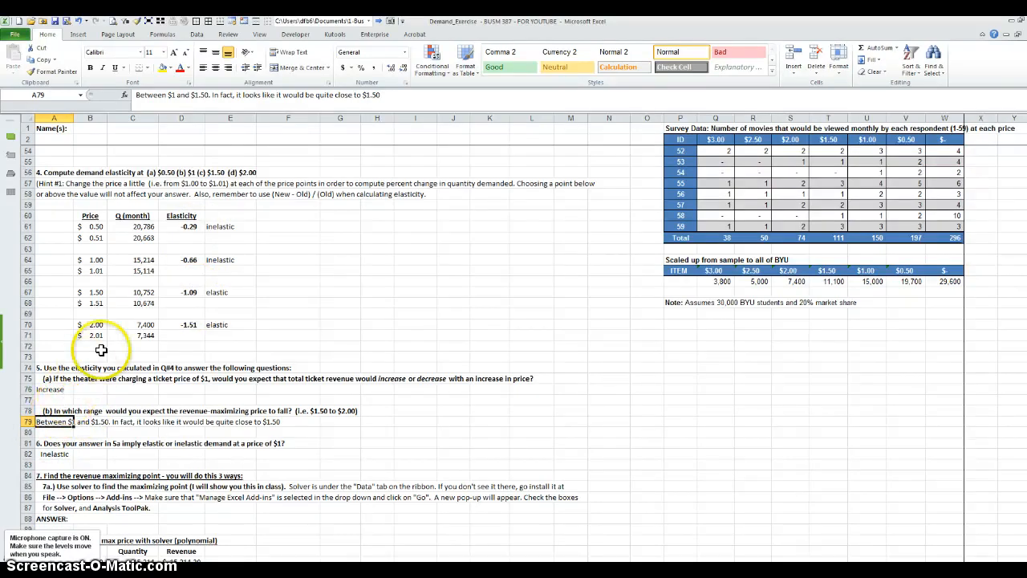
click(165, 292)
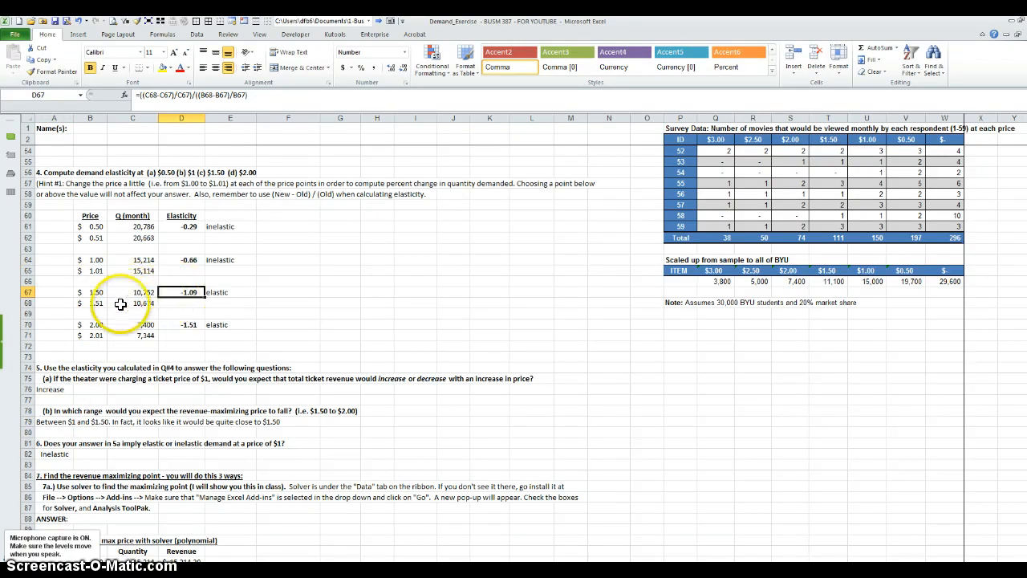
scroll(101, 297, down, 1)
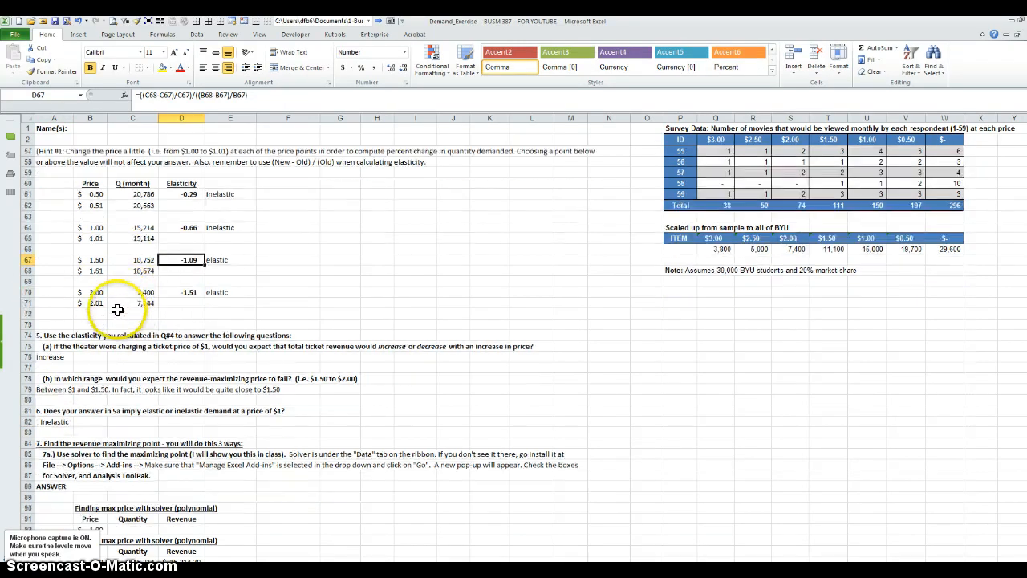
click(54, 423)
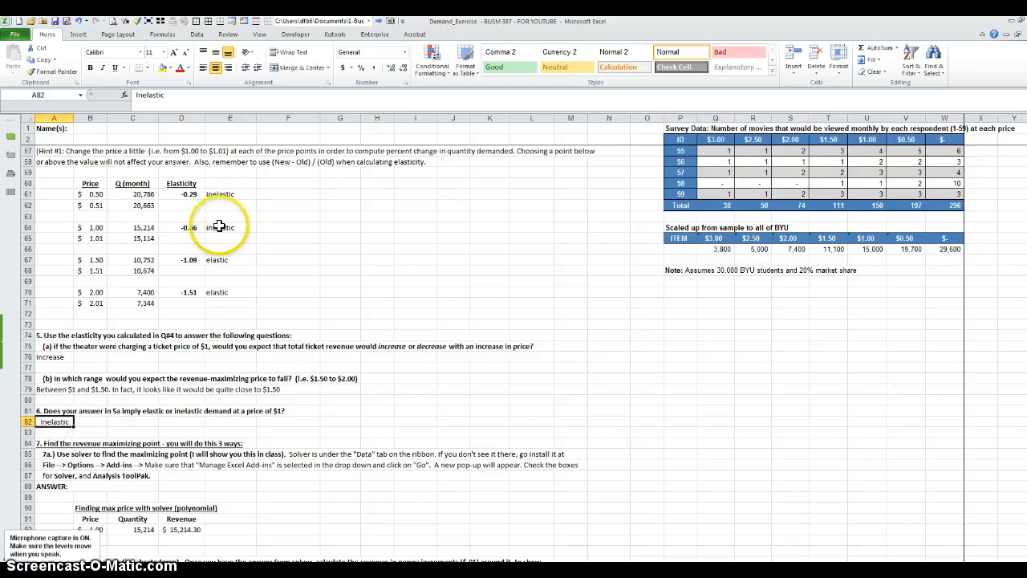
- Examine the price, quantity formula and revenue formula in row 92 of question 7a's max price table
scroll(280, 394, down, 4)
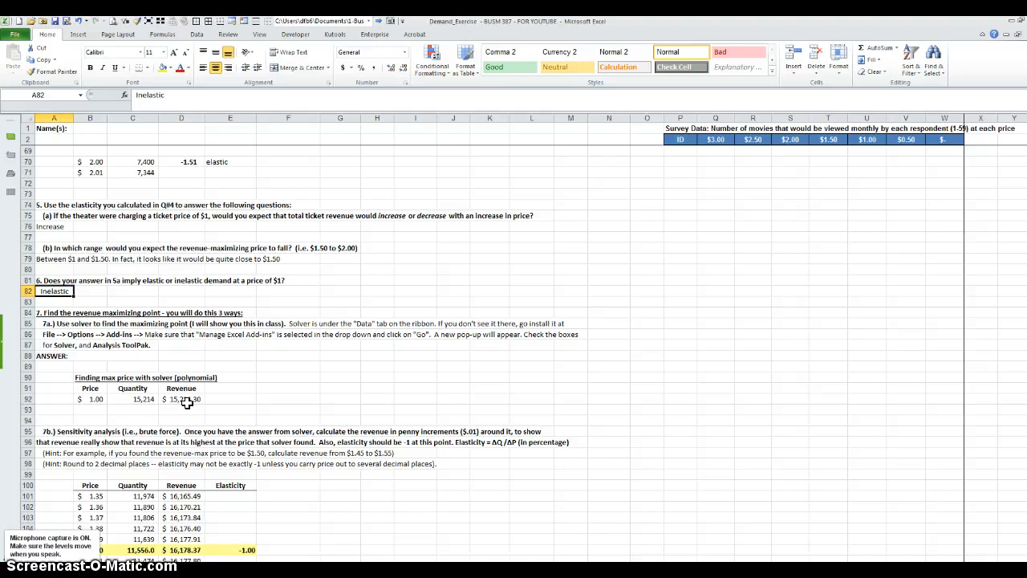
scroll(186, 403, up, 3)
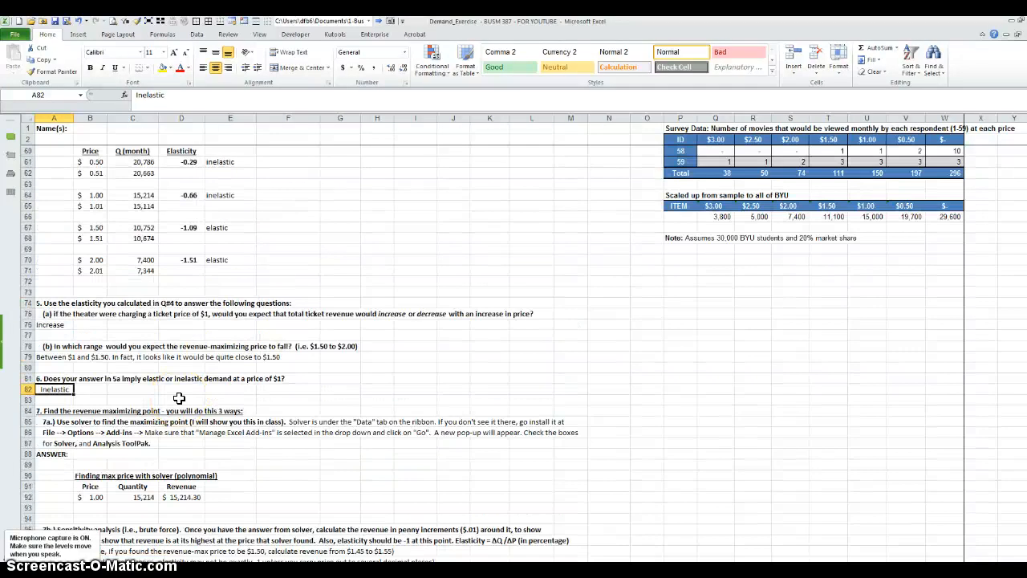
scroll(179, 398, down, 3)
scroll(178, 398, up, 2)
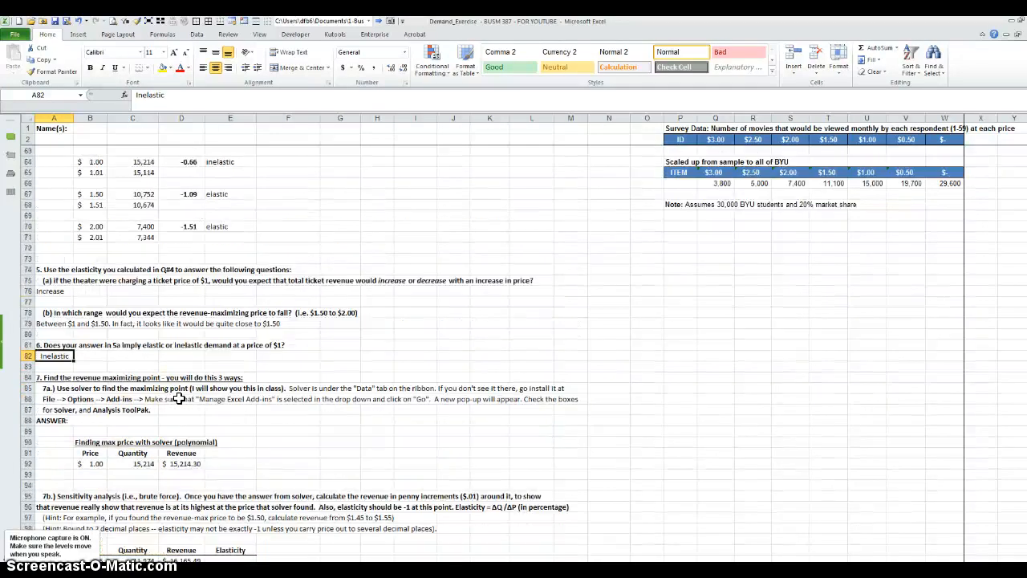
click(90, 463)
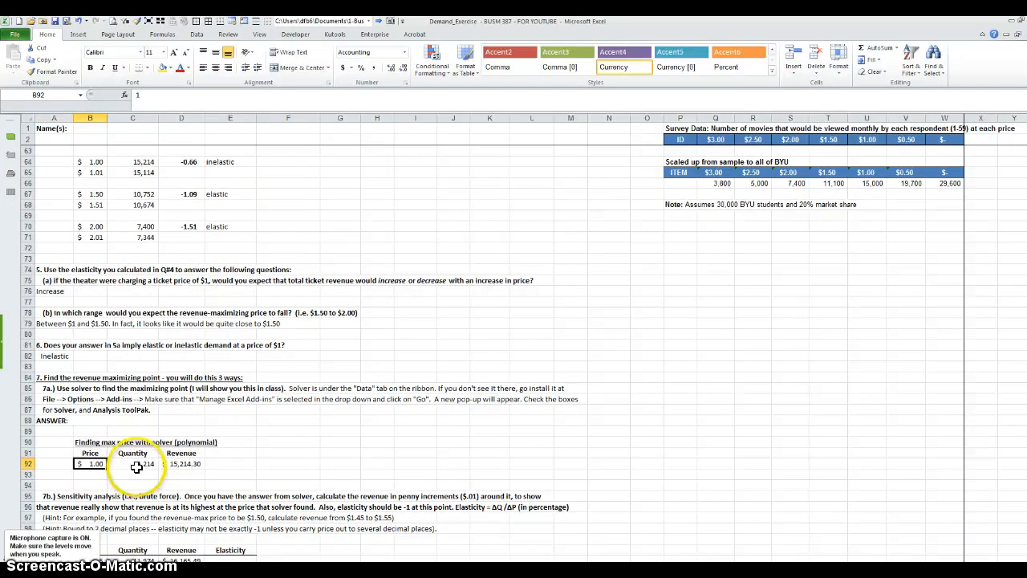
click(136, 466)
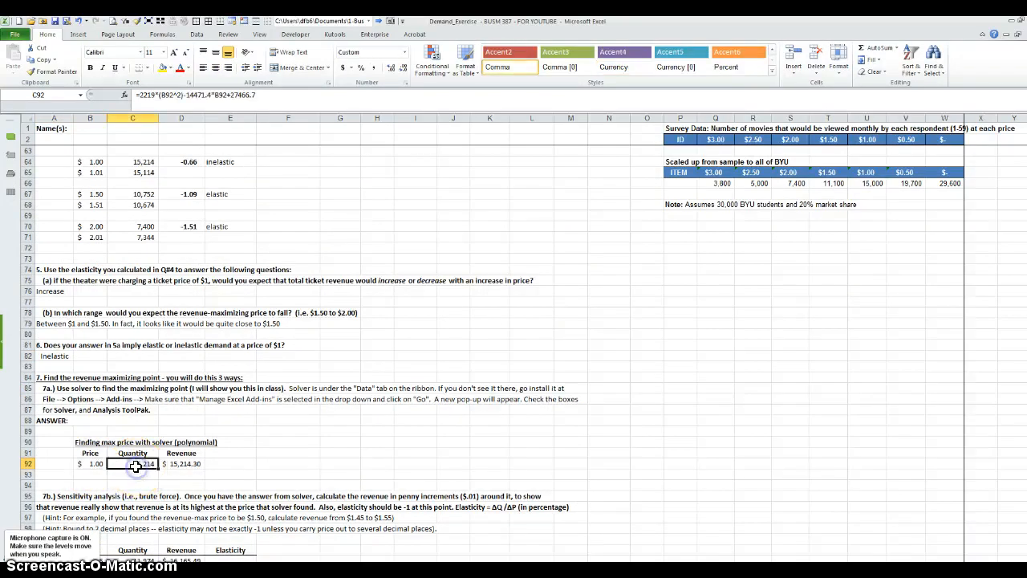
click(170, 95)
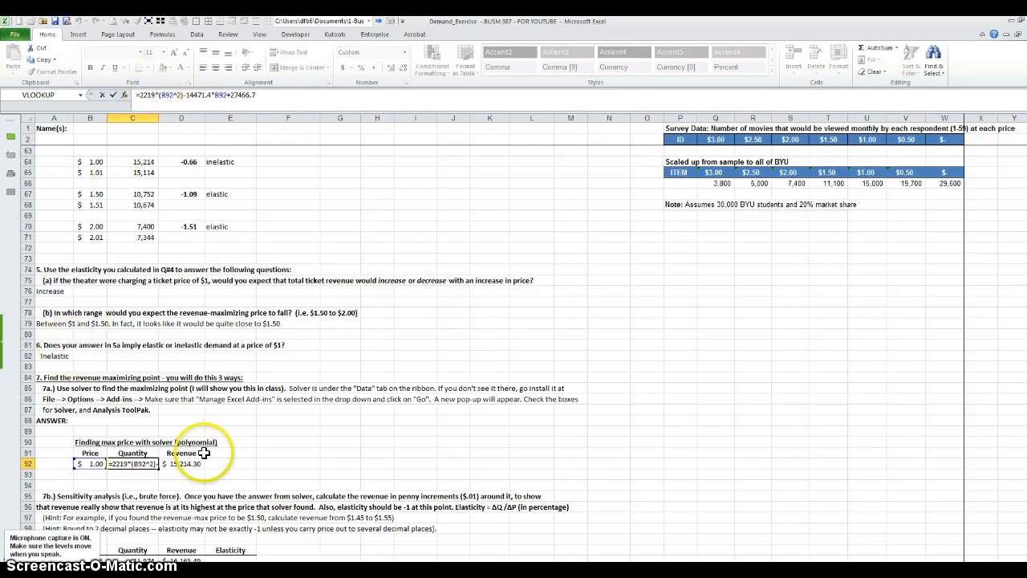
key(Escape)
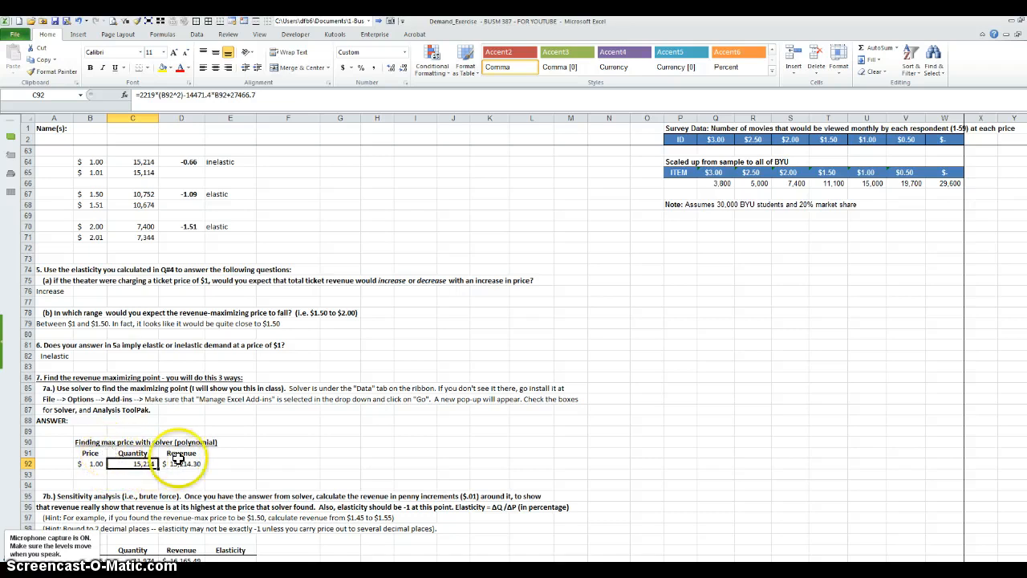
click(176, 463)
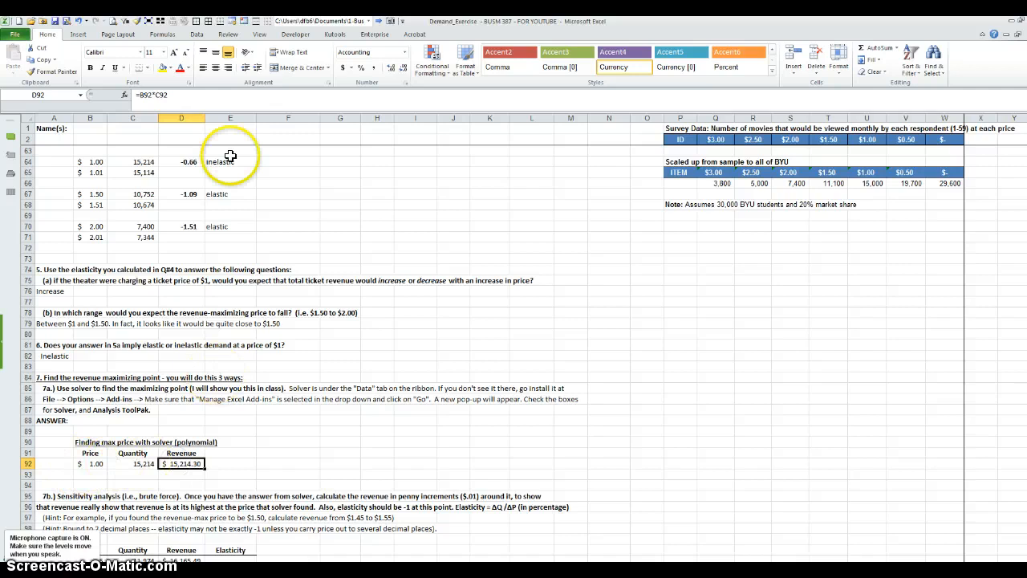
- Set up Solver to maximize the revenue in D92 by changing the price in B92
click(205, 32)
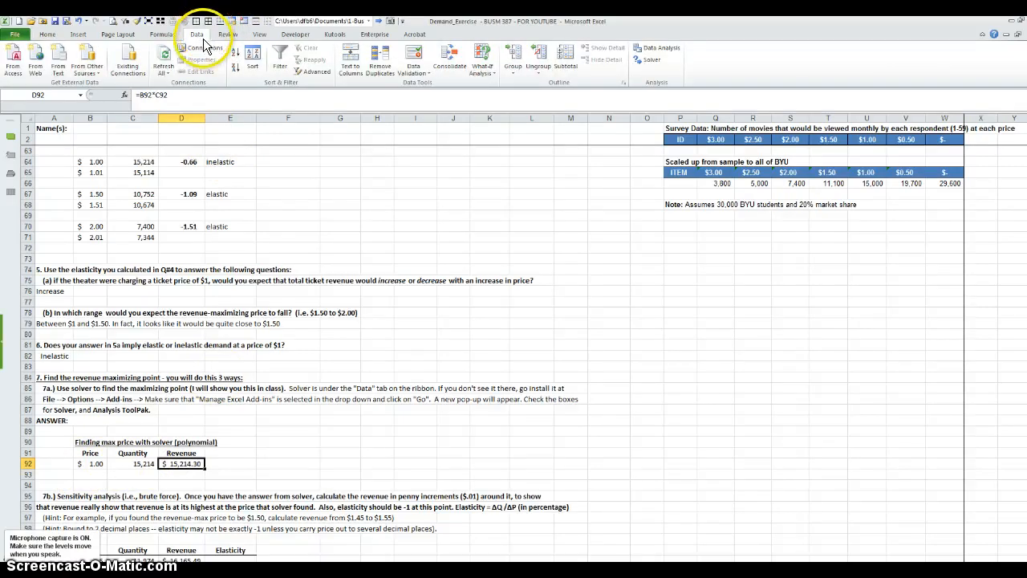
click(646, 59)
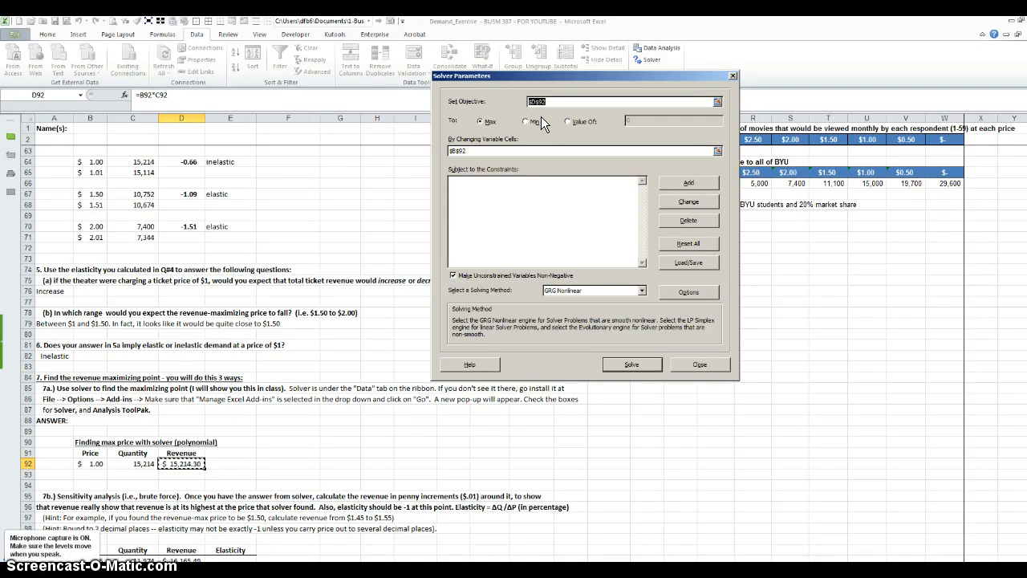
click(718, 101)
click(181, 464)
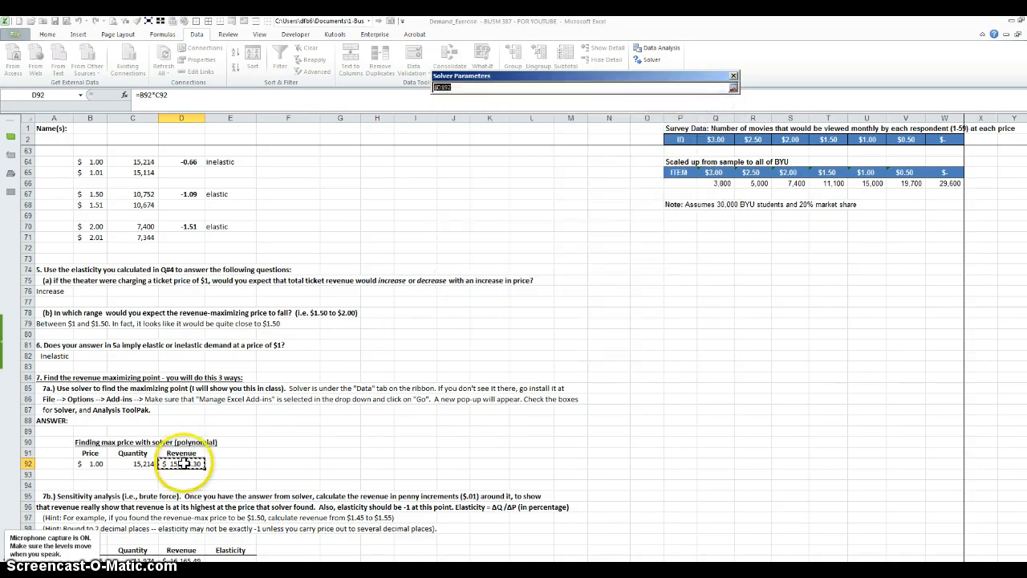
click(733, 87)
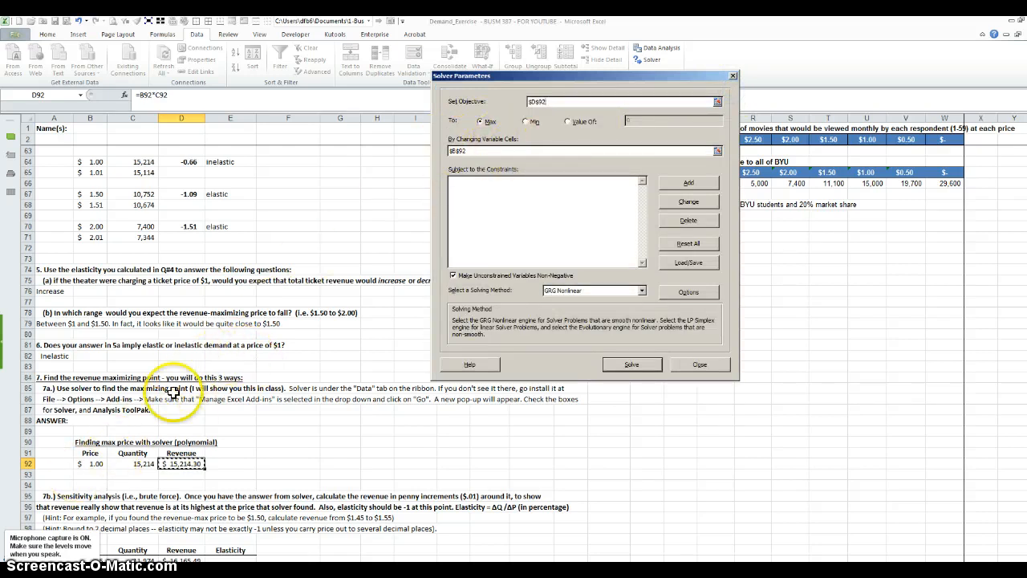
click(717, 151)
click(91, 464)
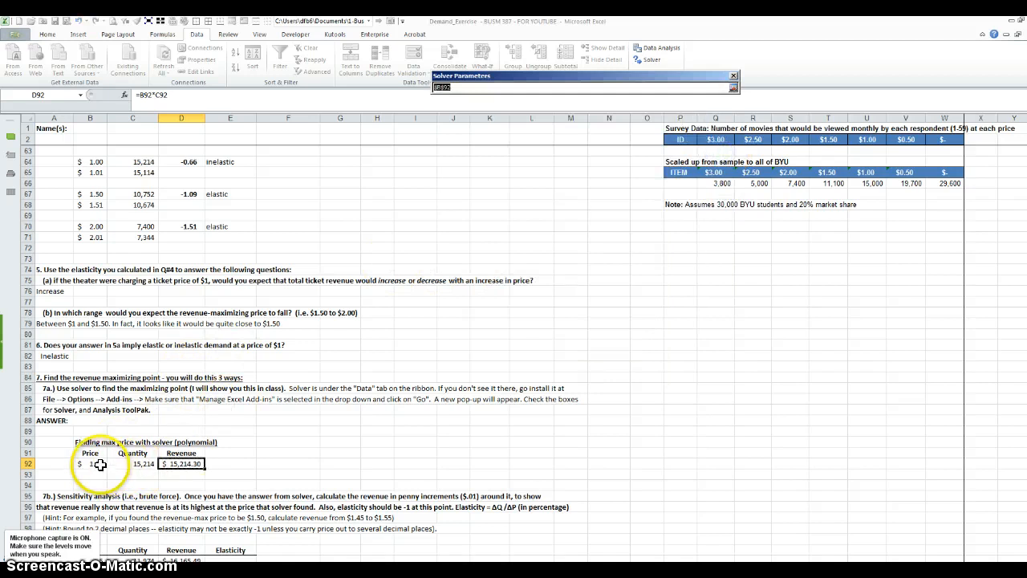
click(733, 88)
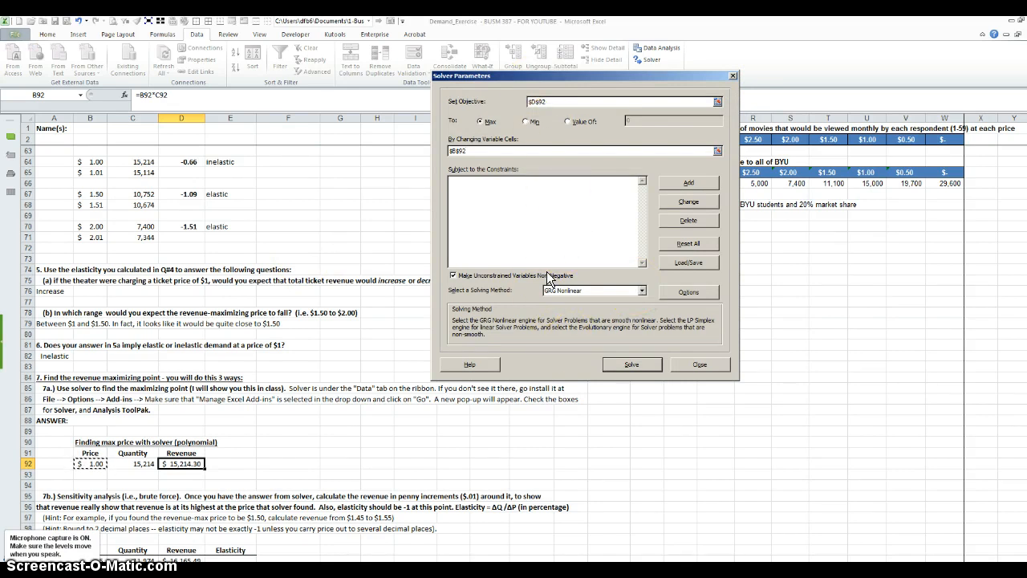
- Solve for the revenue-maximizing price, keep the Solver solution and inspect the exact price in B92
click(613, 363)
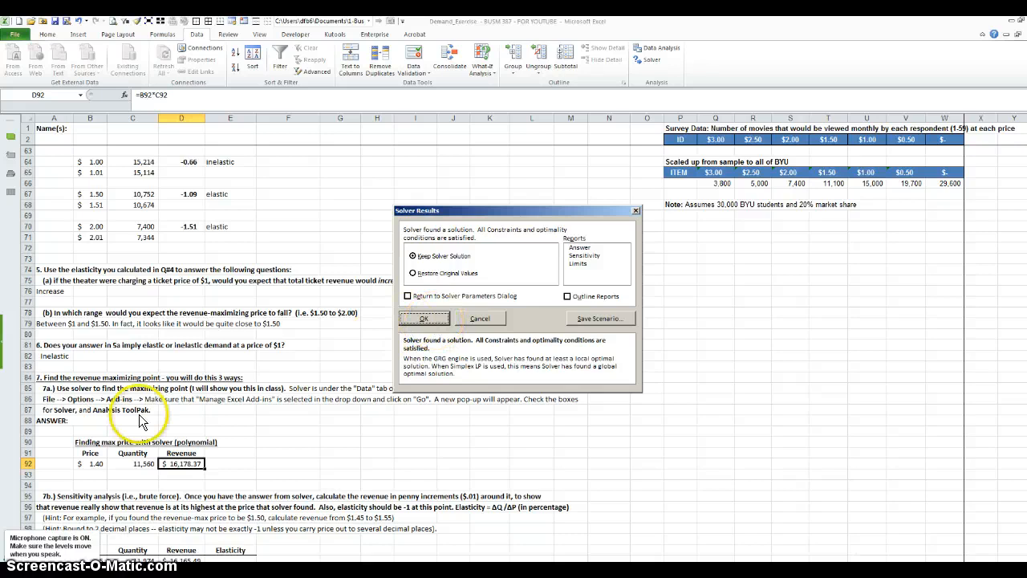
click(411, 319)
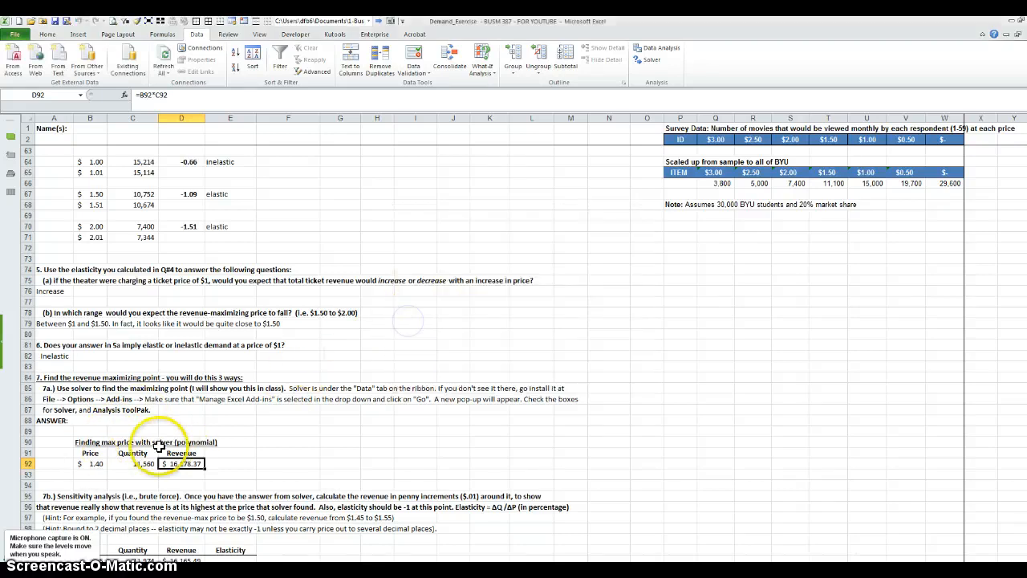
click(95, 464)
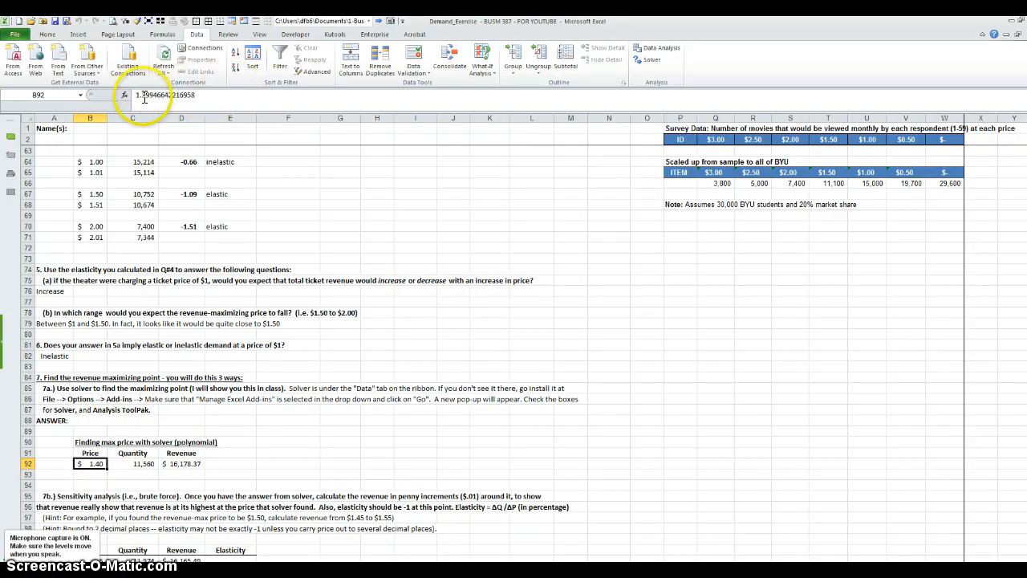
- Format the highlighted quantity in C106 of question 7b's sensitivity table to show no decimal places
click(294, 430)
scroll(296, 425, down, 3)
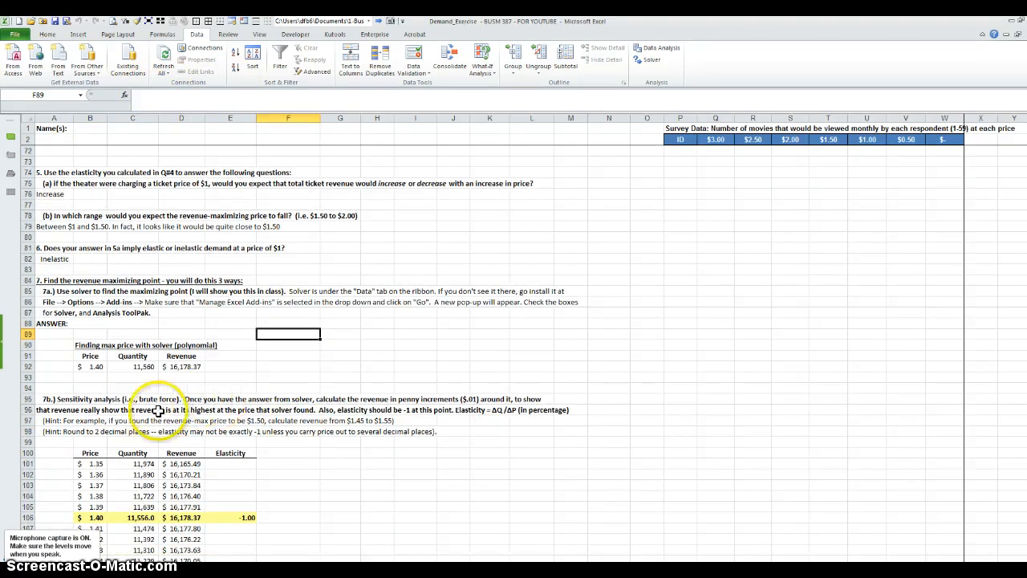
scroll(158, 410, down, 1)
scroll(158, 411, down, 3)
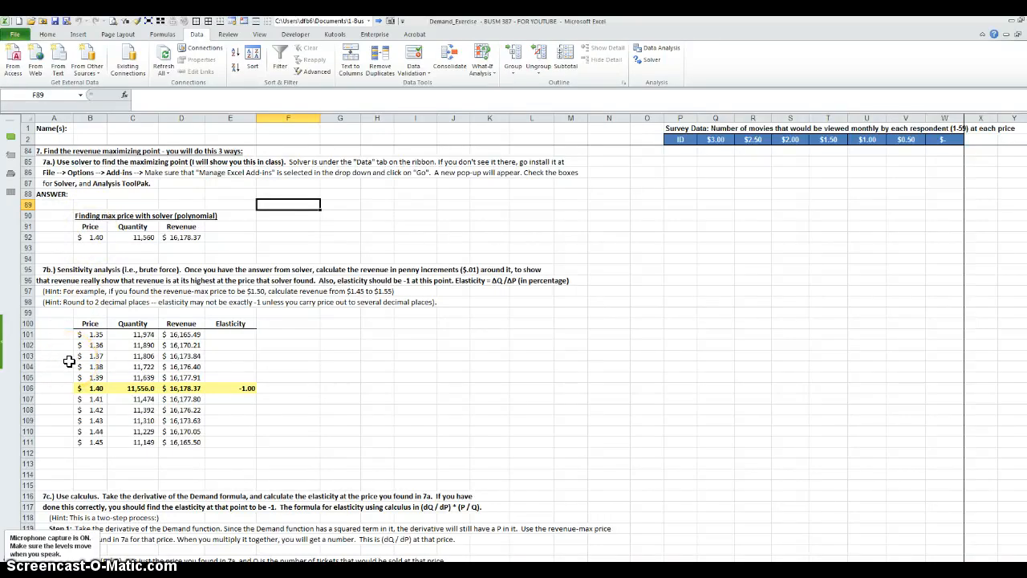
click(138, 388)
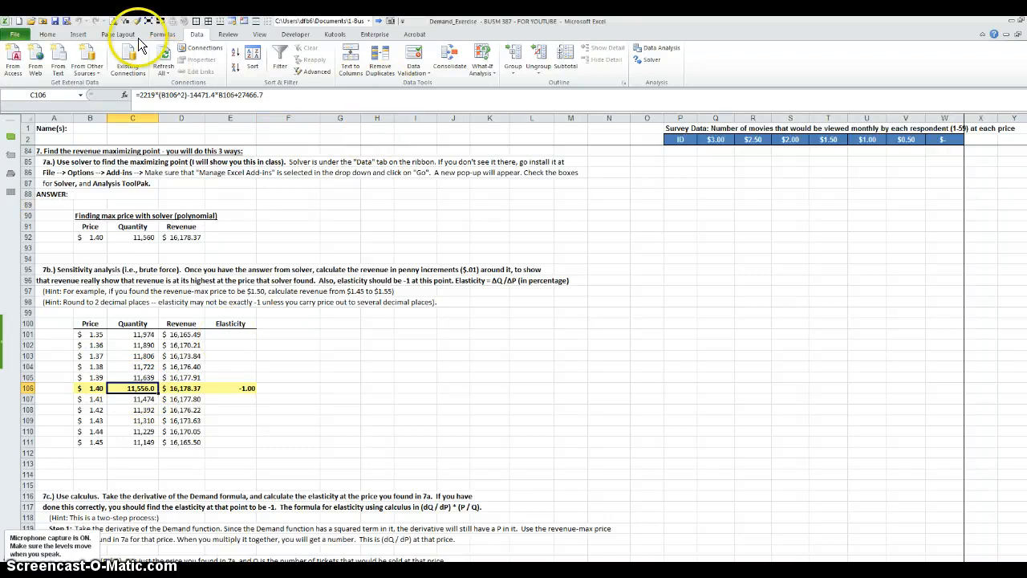
click(48, 35)
click(402, 67)
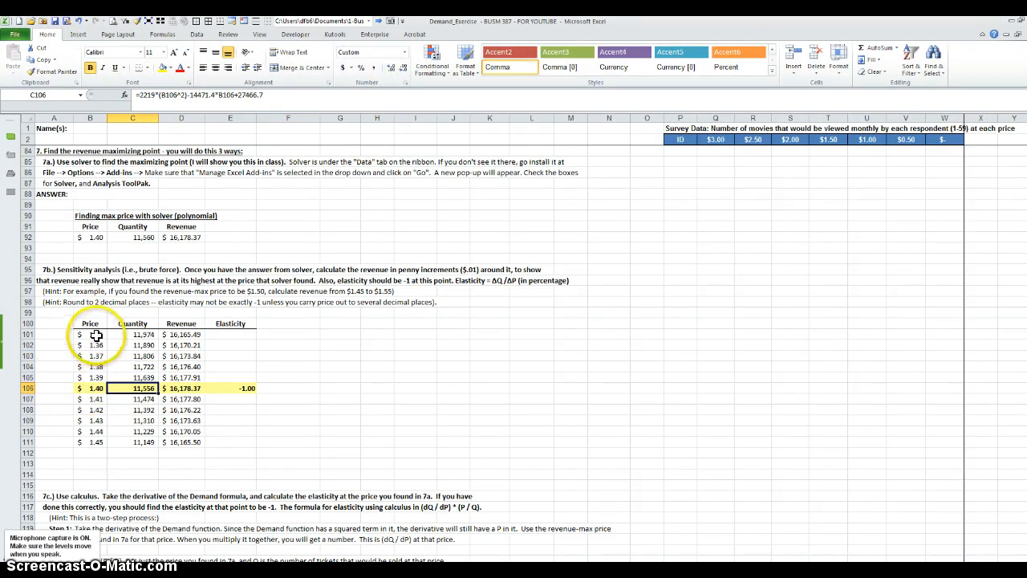
- Compare the revenue in D106 at the highlighted price with the revenues at neighbouring prices in the sensitivity table
click(95, 388)
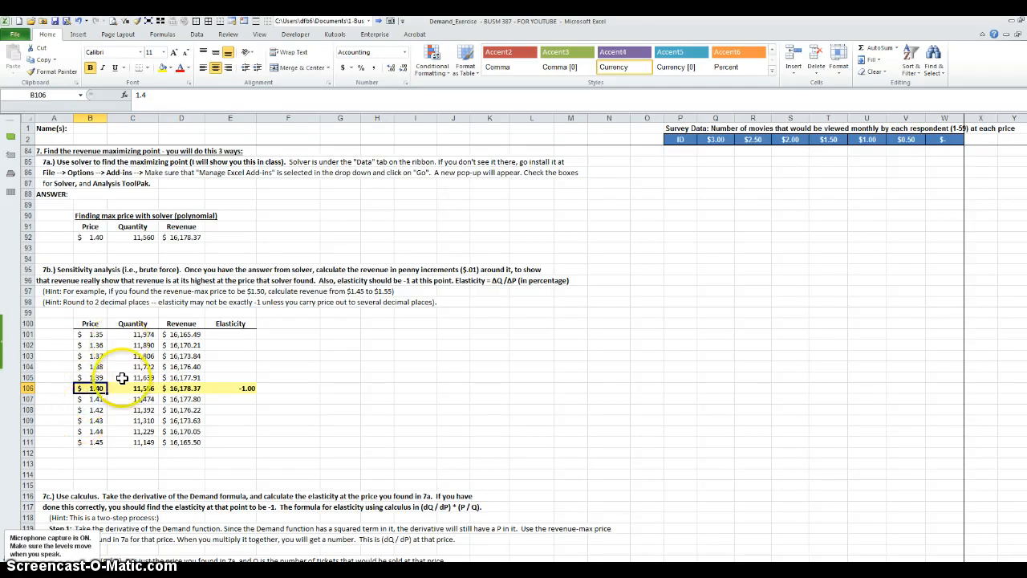
click(173, 356)
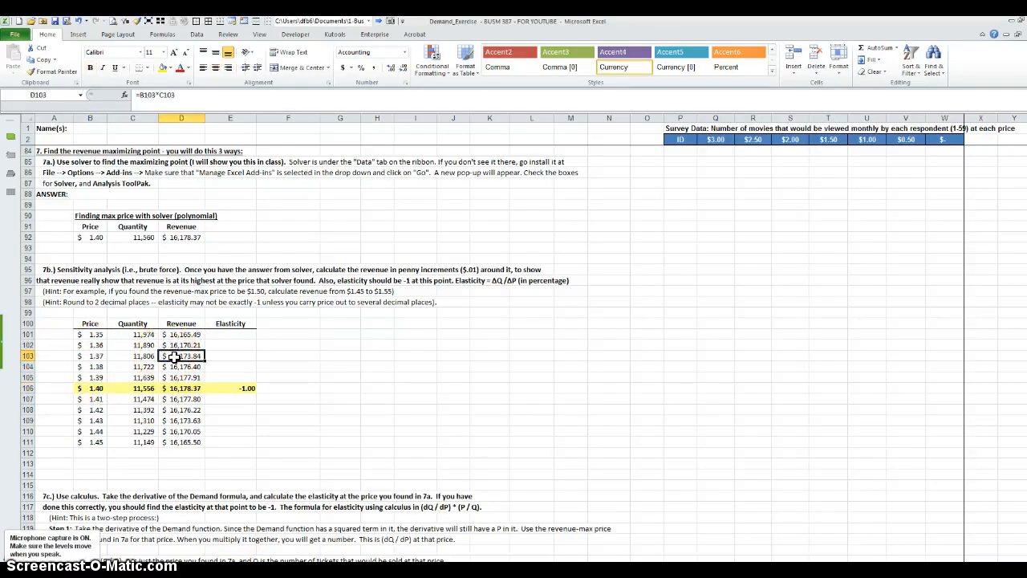
click(177, 377)
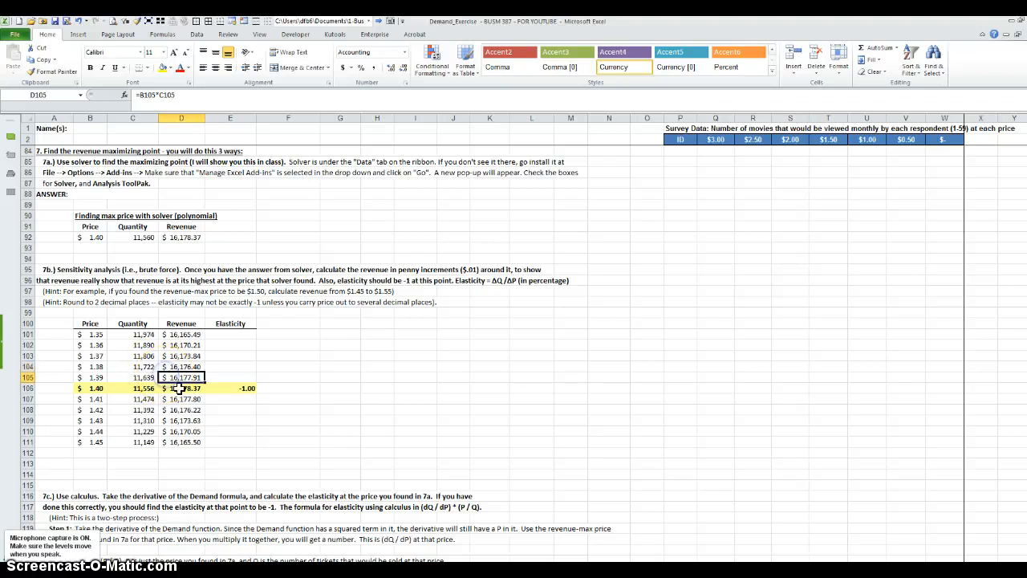
click(166, 387)
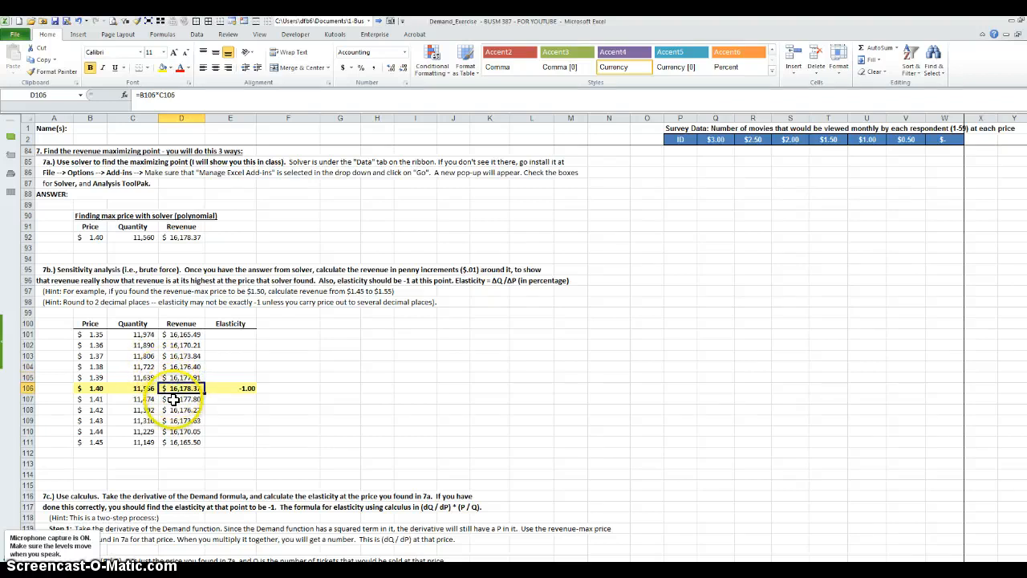
click(170, 398)
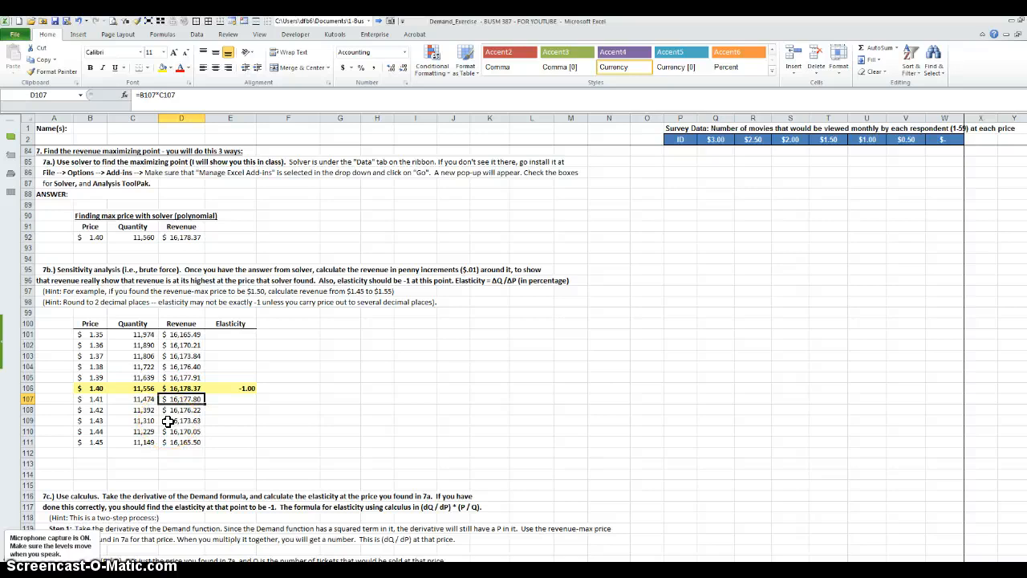
- Examine the elasticity formula in E106 and compare the exact Solver price in B92 with the rounded price in B106
click(237, 385)
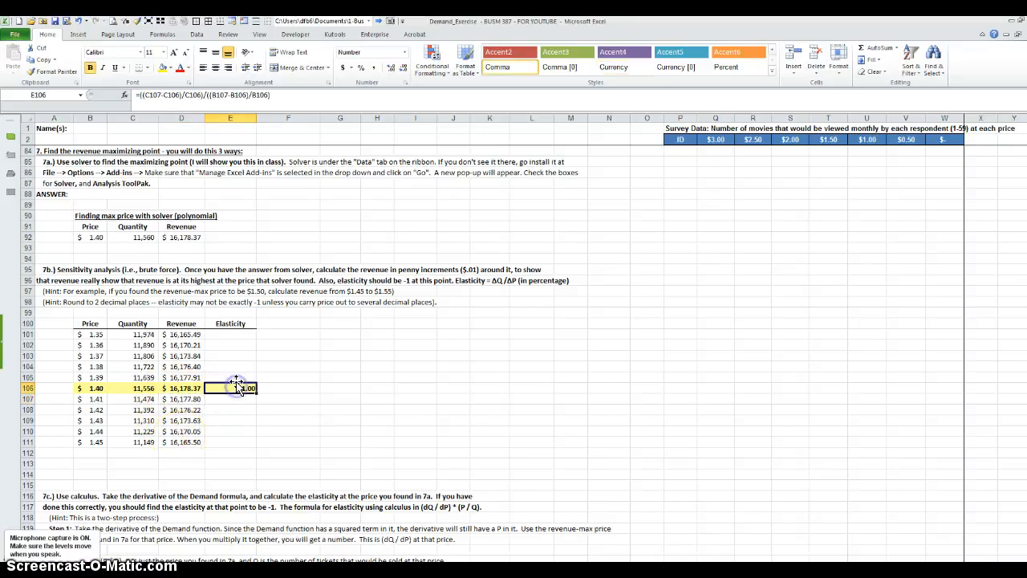
click(178, 95)
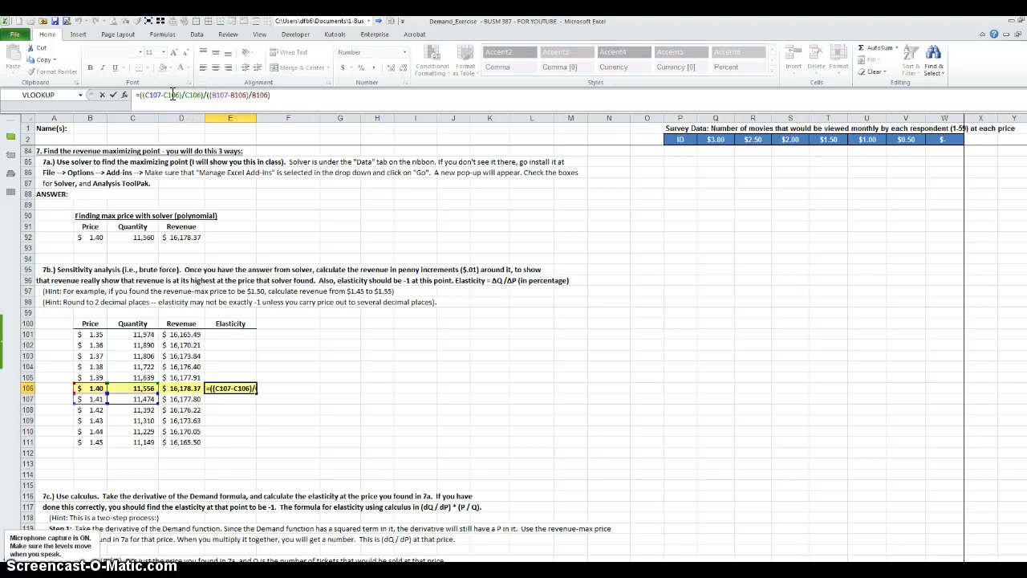
key(Escape)
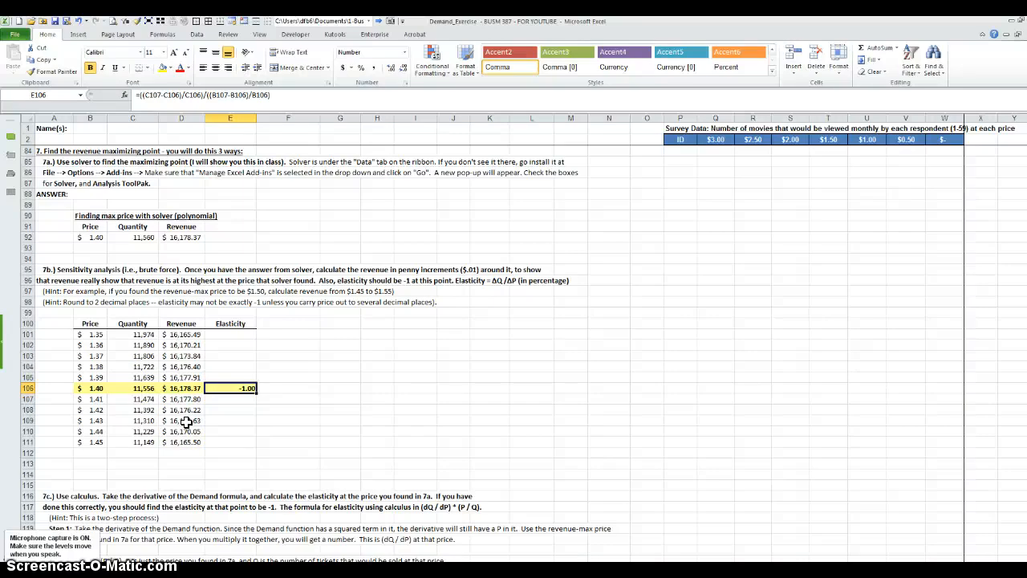
click(90, 236)
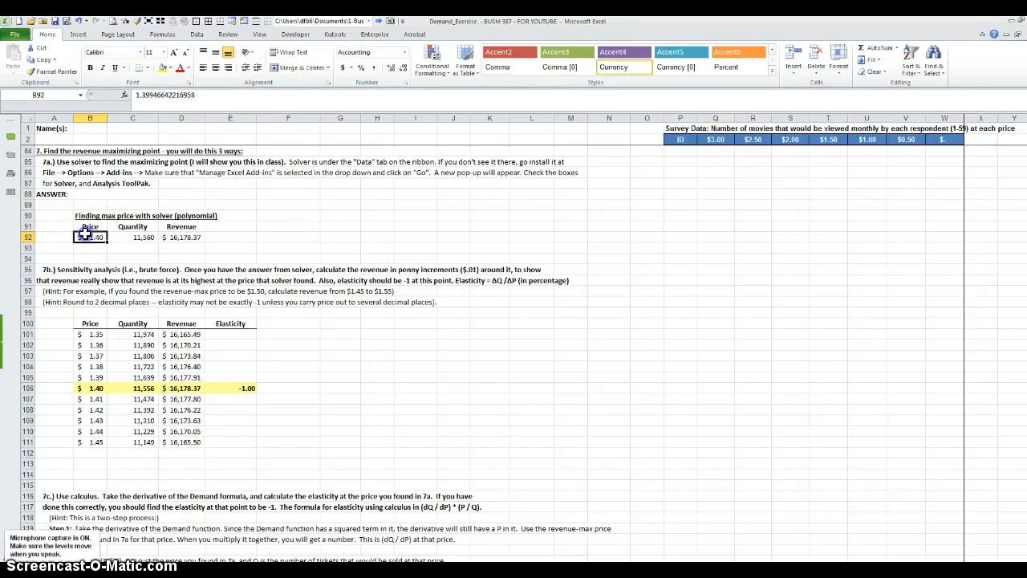
click(97, 388)
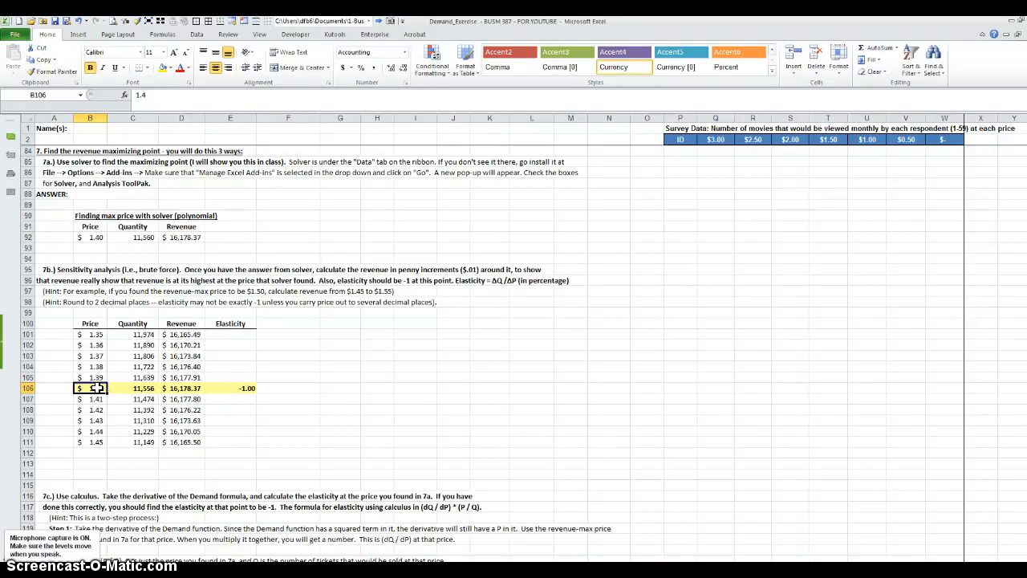
click(275, 345)
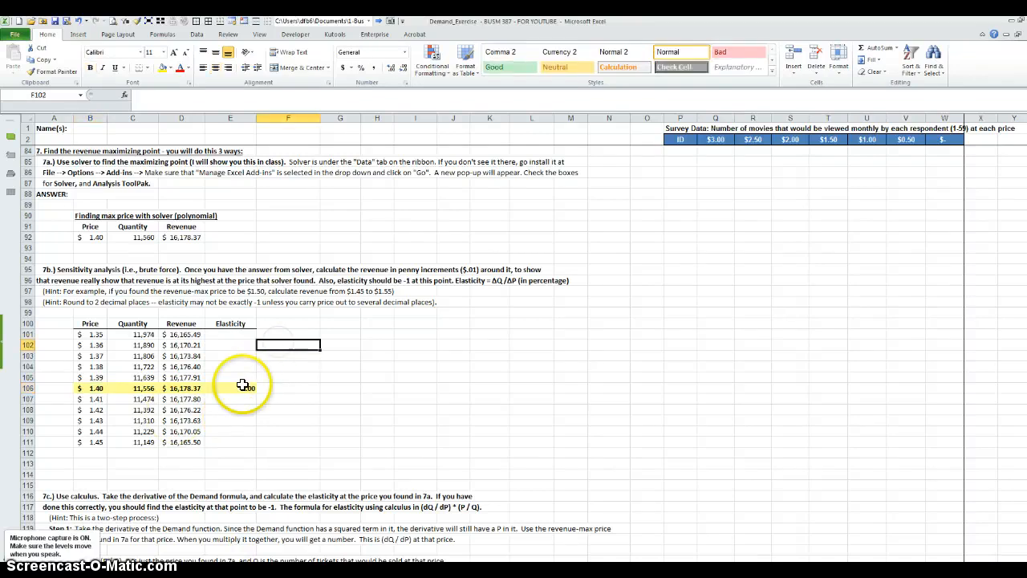
- Show the elasticity in E106 with four decimals to check it against the Solver price in B92, and restore it to two decimals
click(243, 386)
click(391, 70)
click(390, 69)
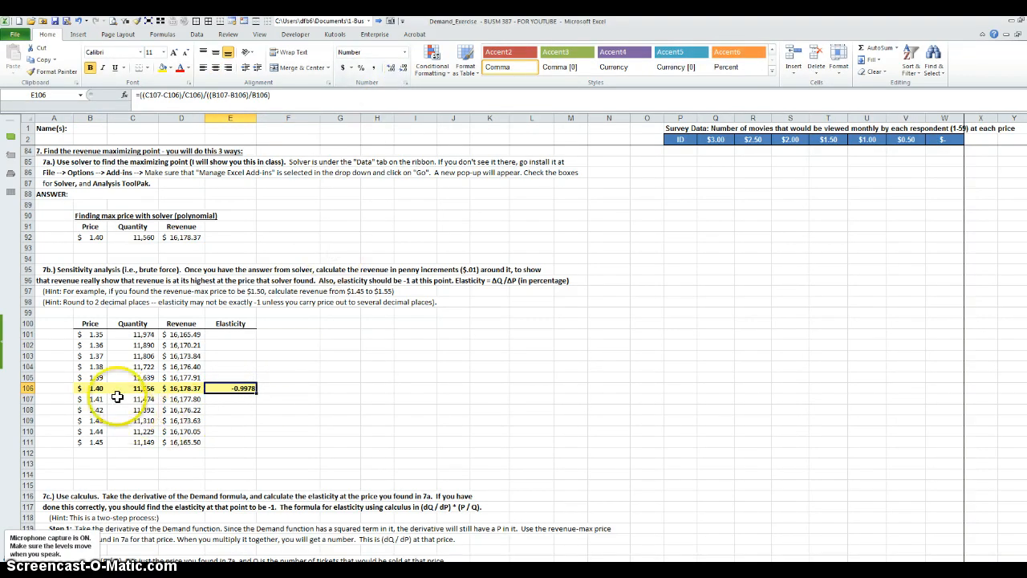
click(88, 238)
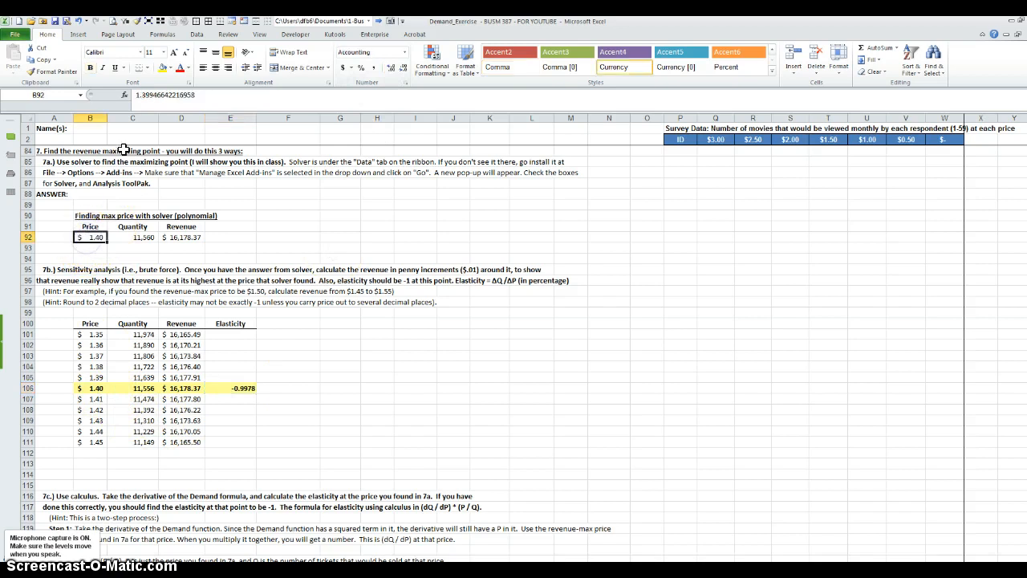
click(237, 383)
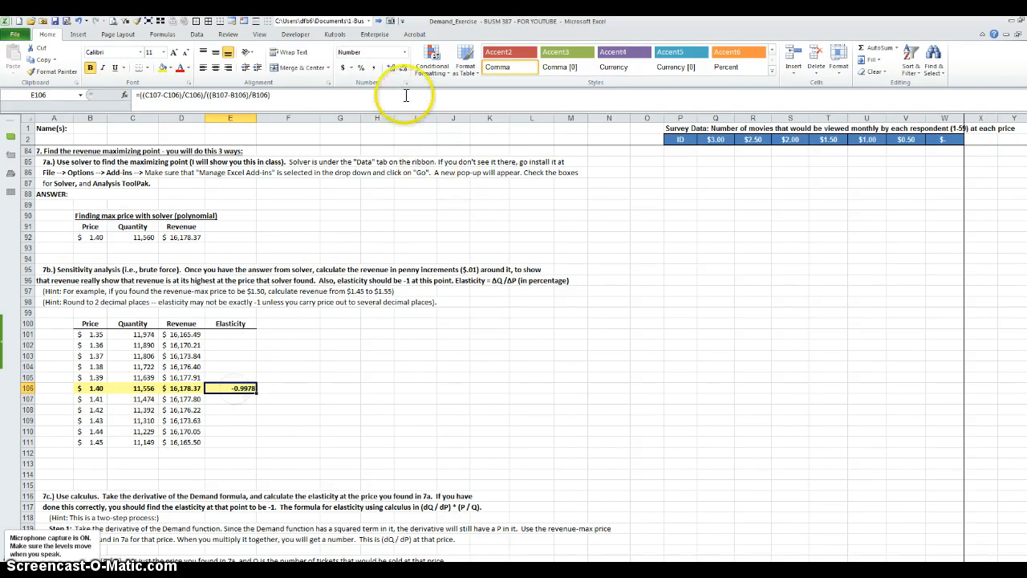
click(403, 68)
click(403, 68)
- Examine question 7c's calculus formula for elasticity, its two-step instructions and the worked example
scroll(309, 397, down, 8)
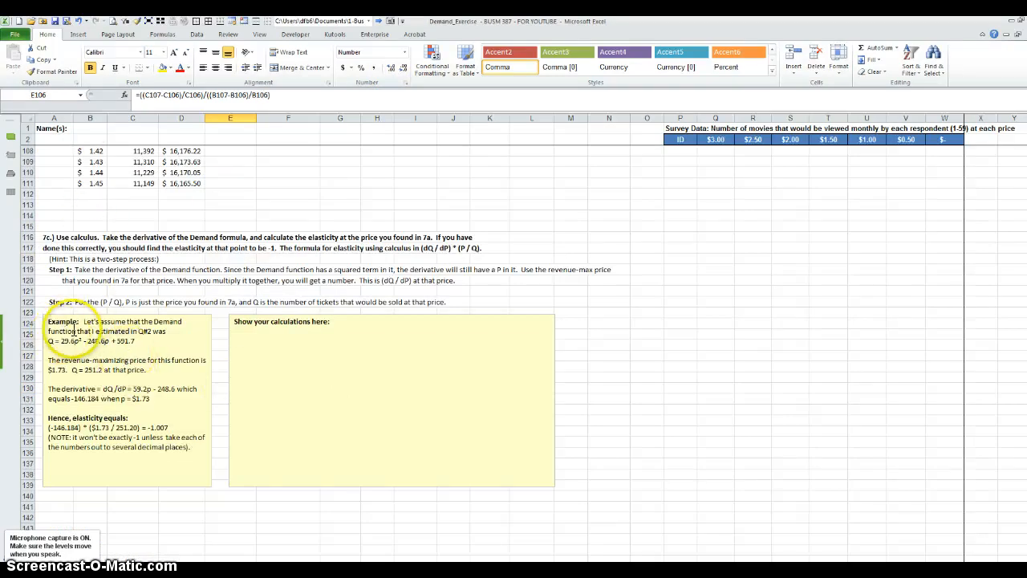
click(74, 330)
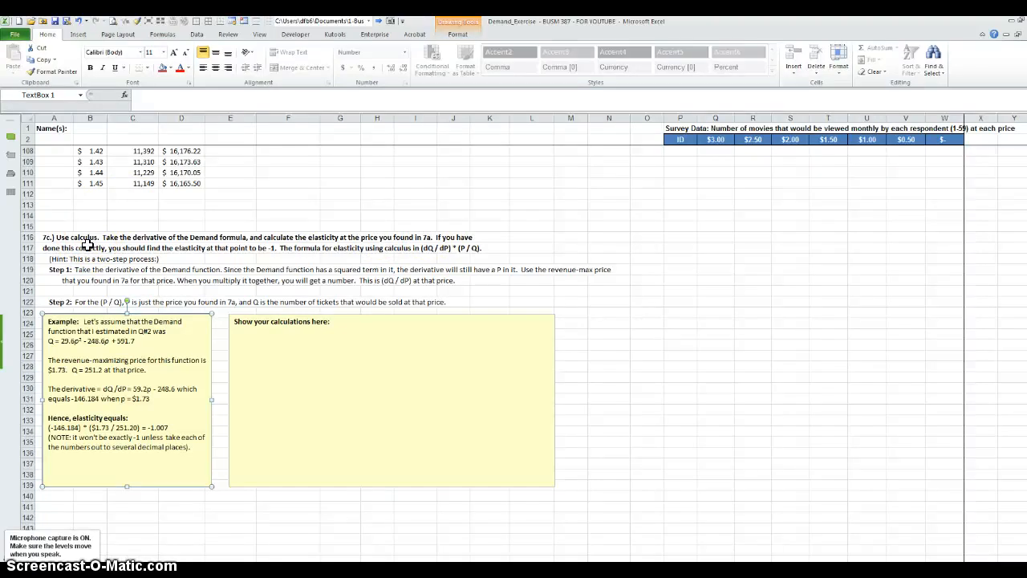
scroll(91, 244, up, 1)
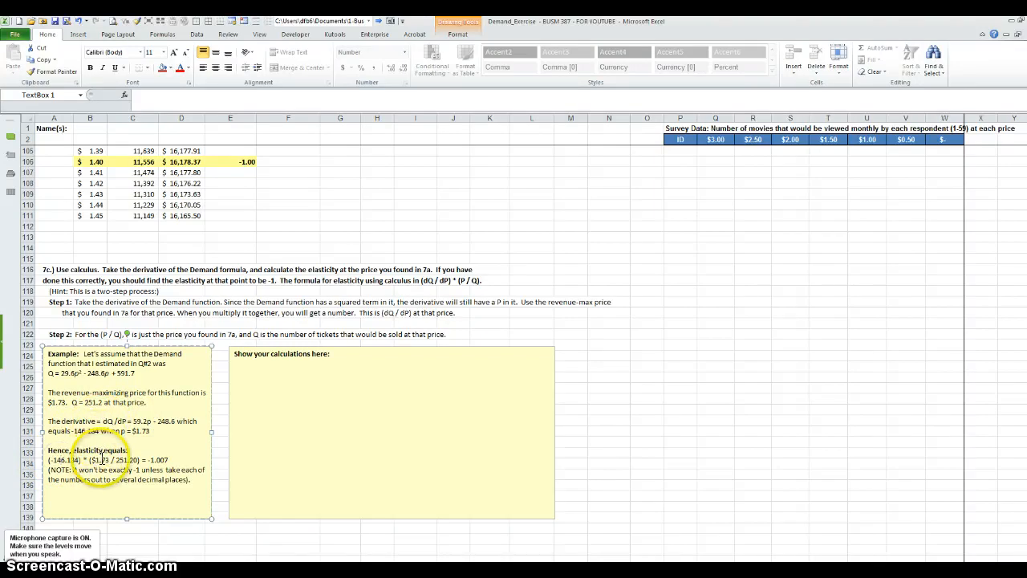
click(462, 279)
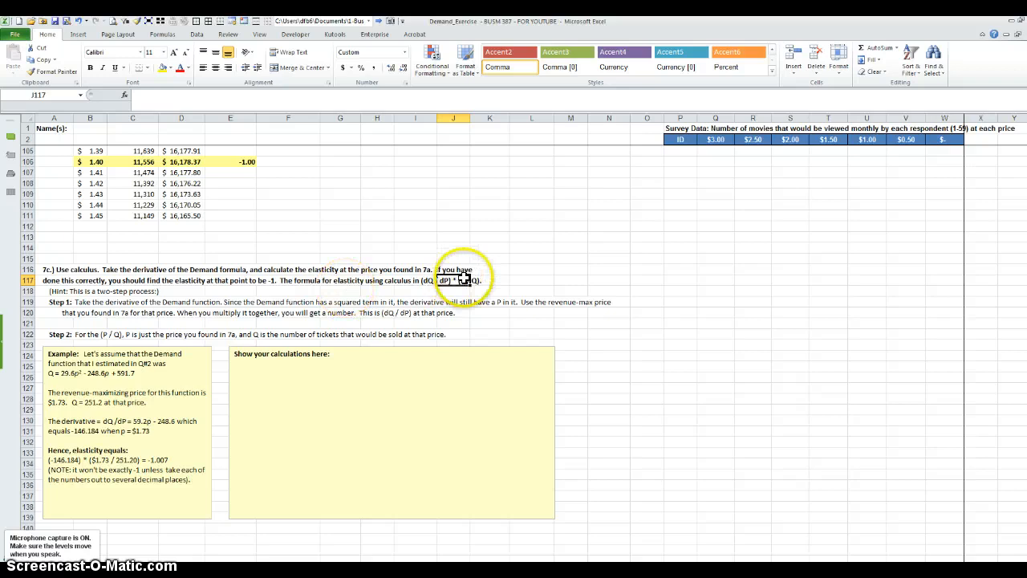
click(60, 280)
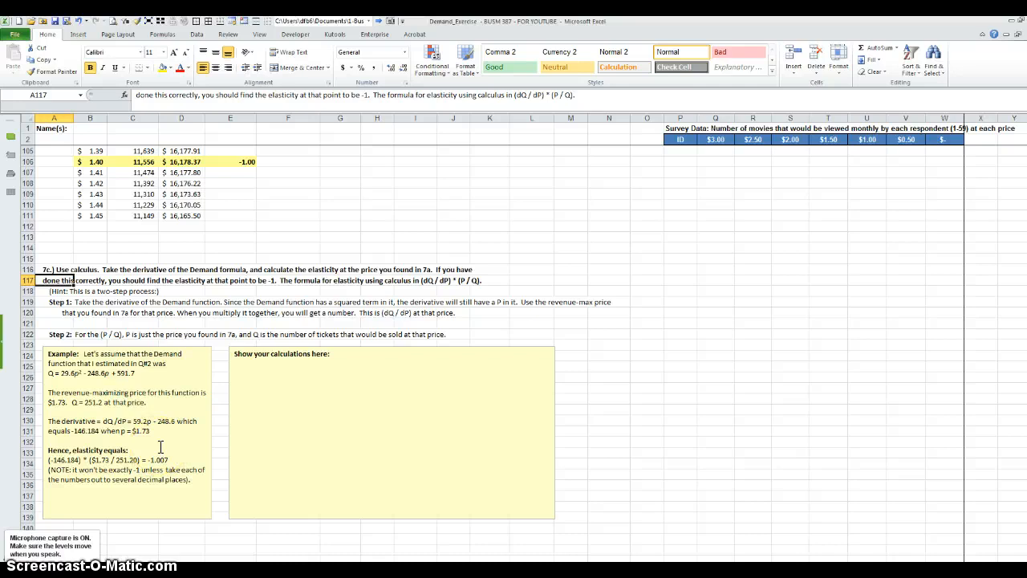
- Review the inputs for question 7c: the demand function from question 2 and the revenue-maximizing prices in B92 and B106
scroll(160, 446, up, 20)
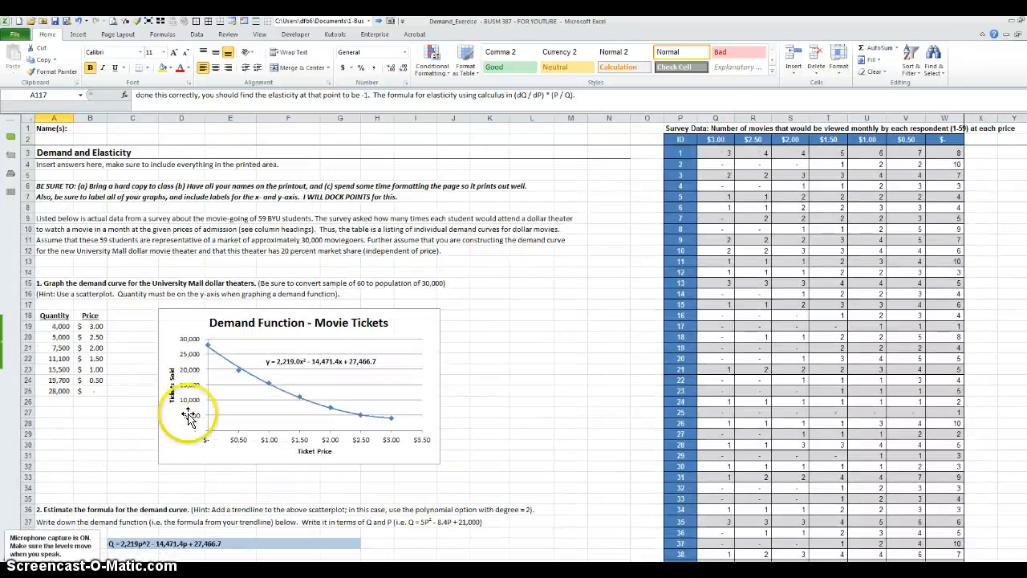
scroll(189, 416, down, 20)
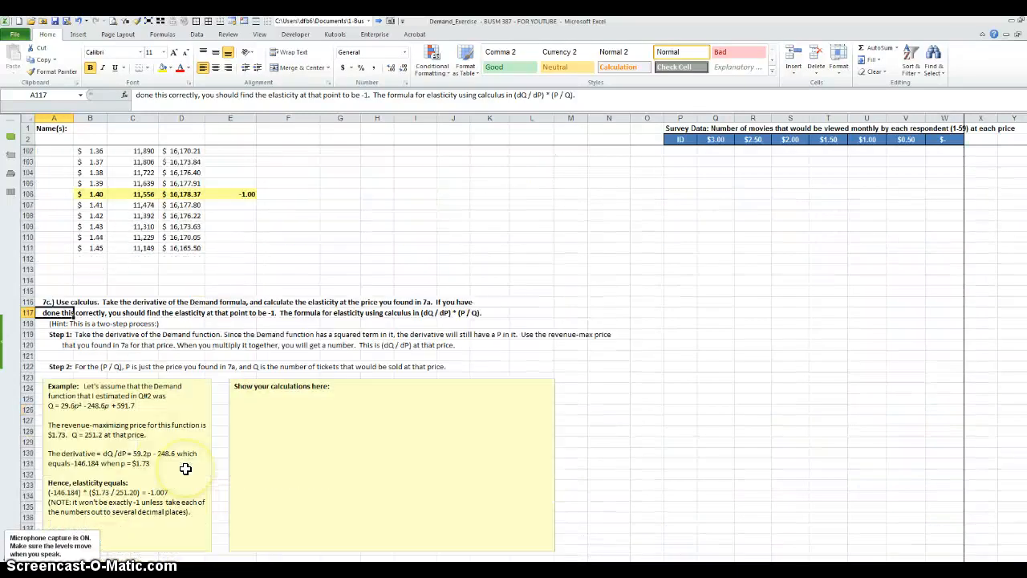
click(92, 193)
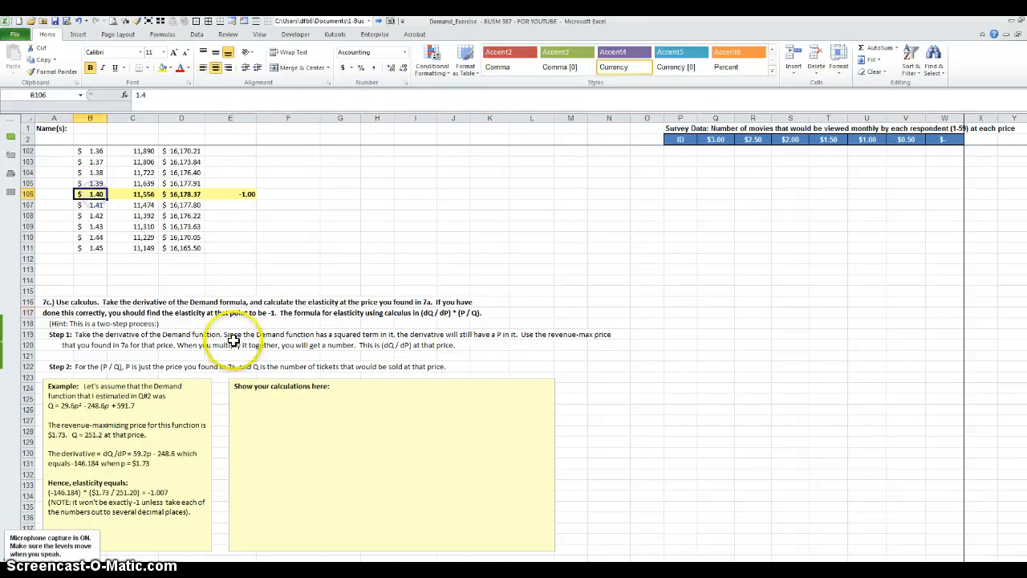
scroll(223, 353, up, 7)
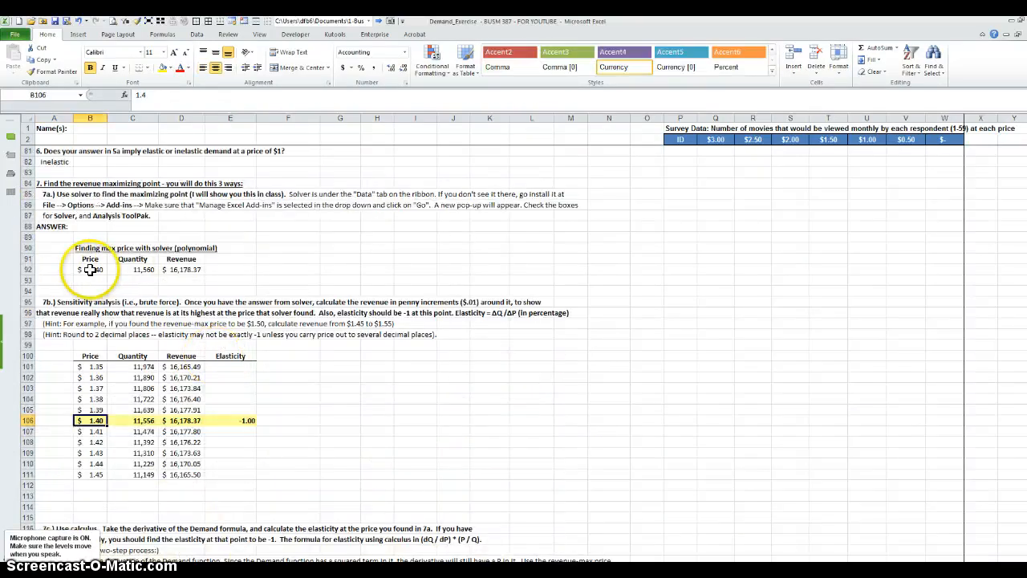
click(90, 269)
click(90, 419)
scroll(181, 443, down, 7)
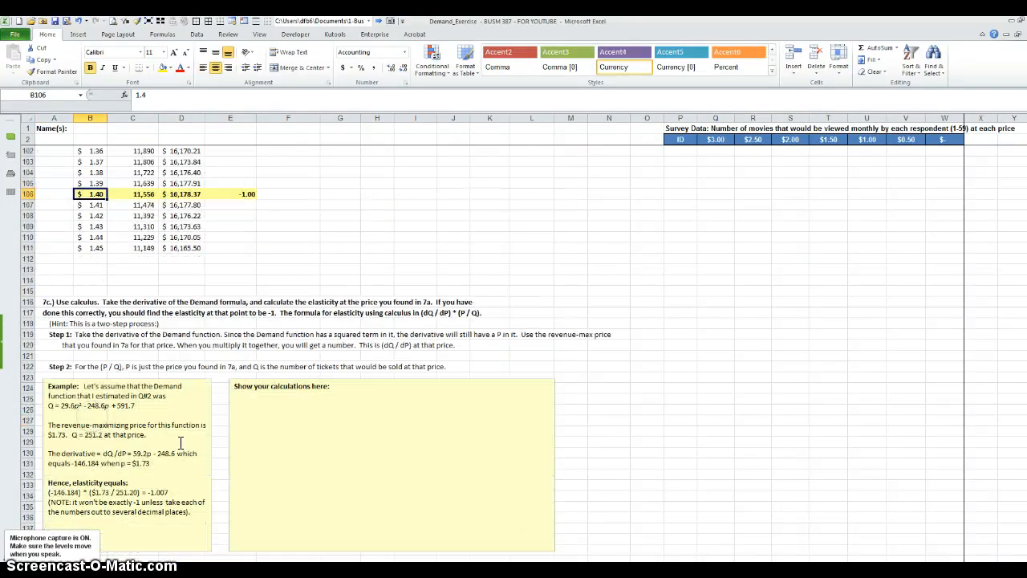
- Review the note in question 7c's worked example and return to question 1 near the start of the worksheet
scroll(180, 442, down, 5)
click(145, 386)
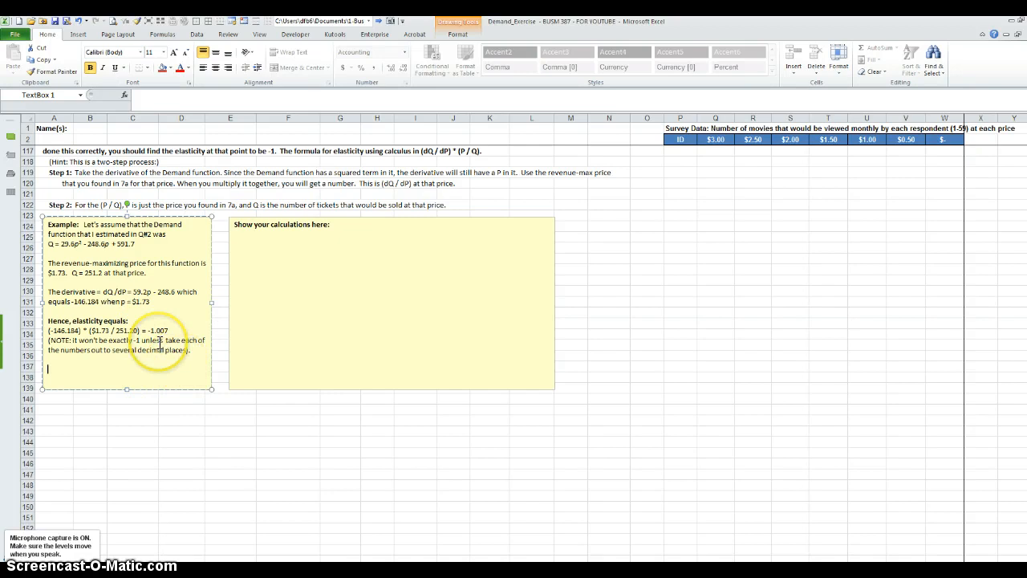
scroll(160, 341, up, 4)
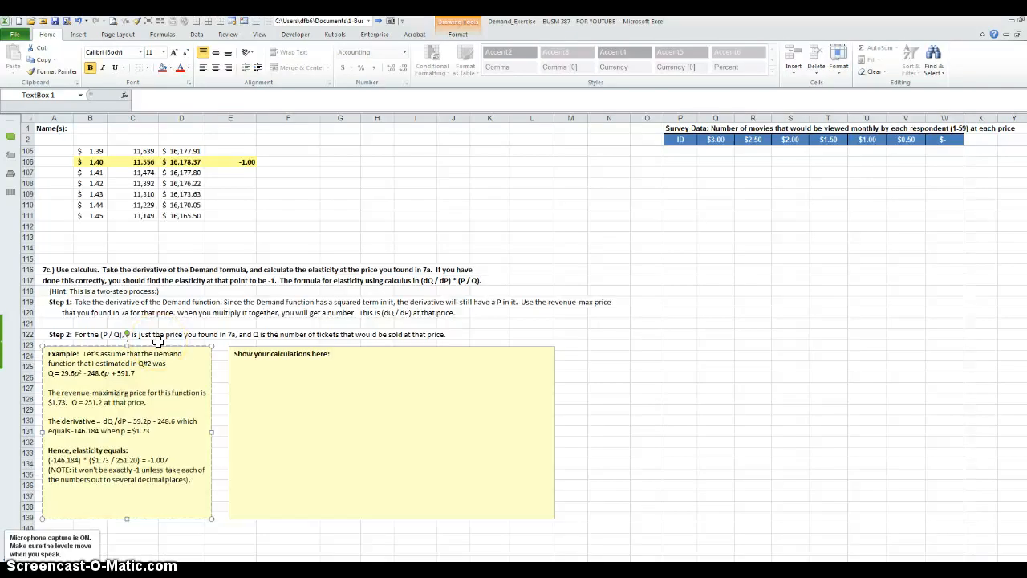
click(132, 320)
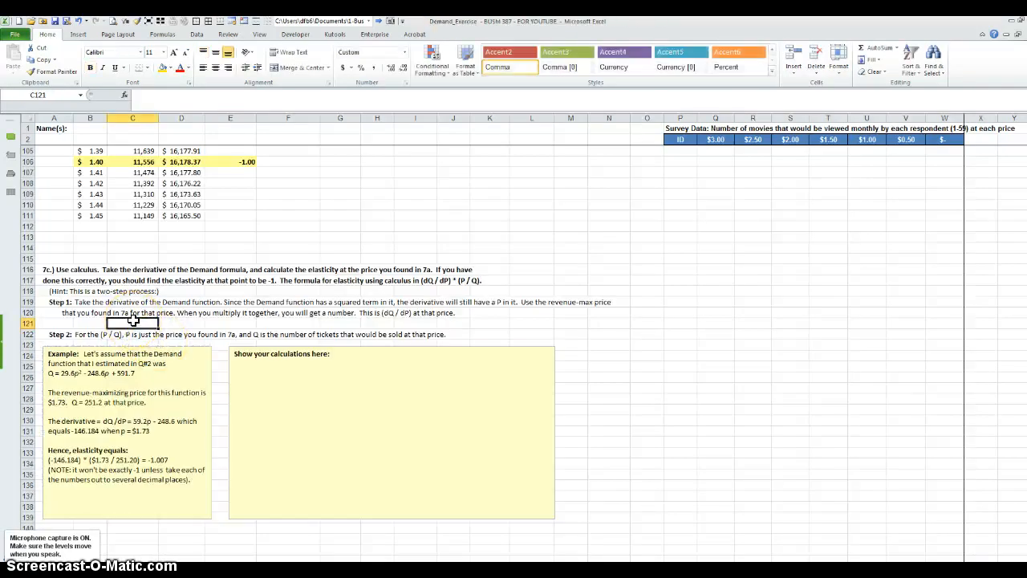
scroll(305, 360, up, 20)
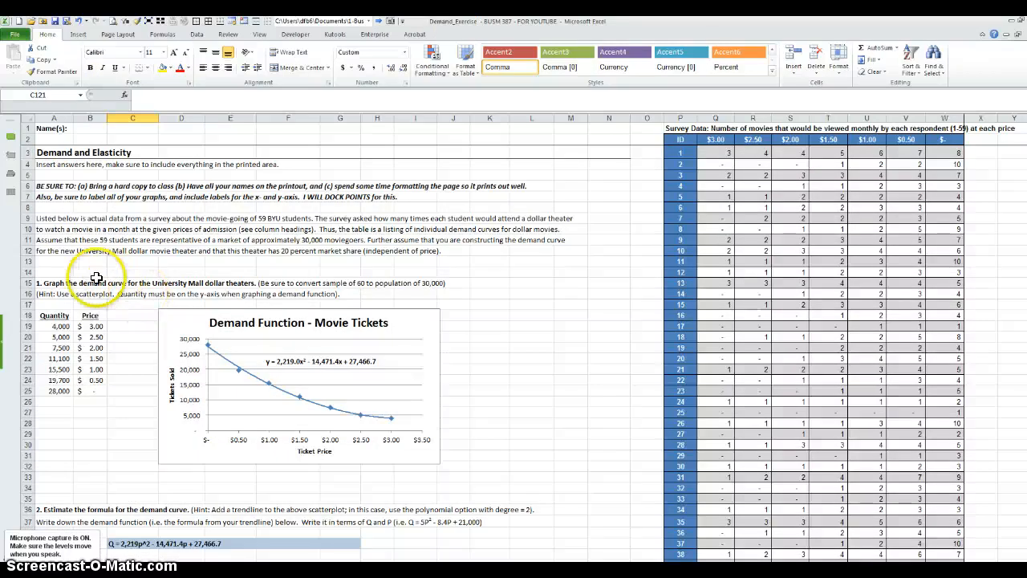
click(58, 284)
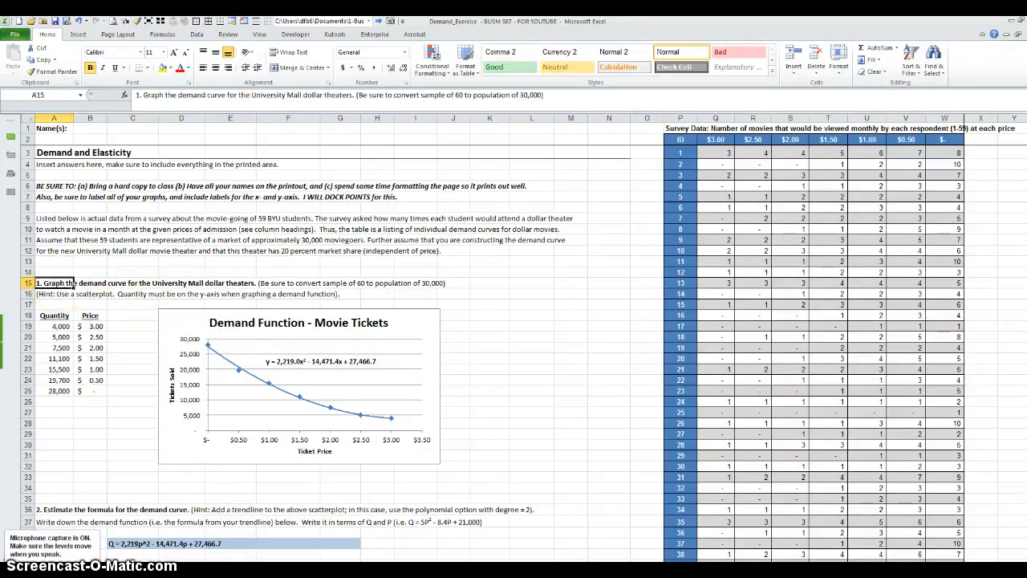